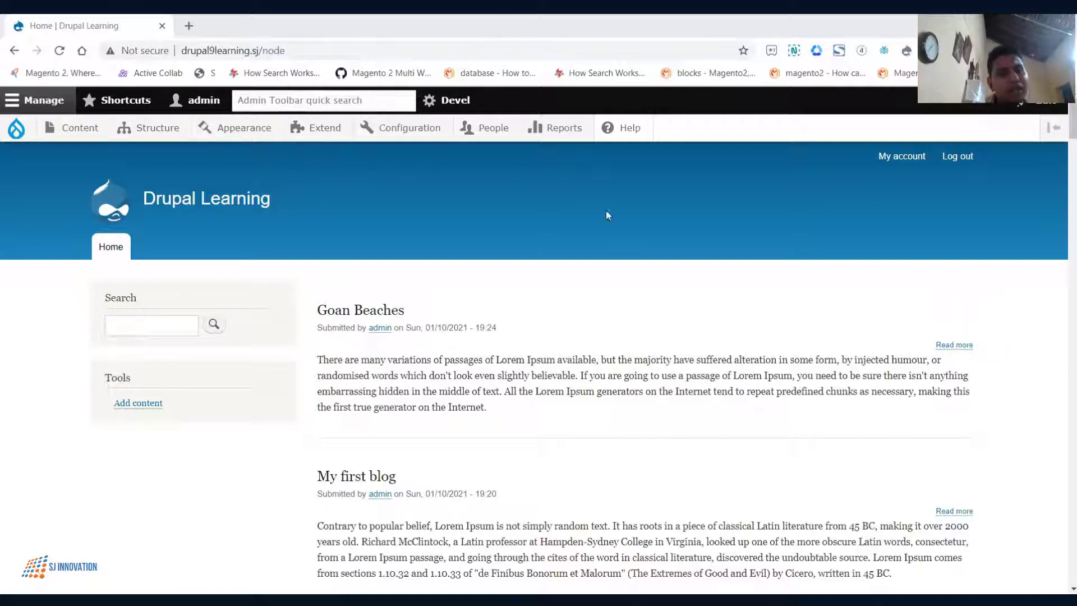
Open the Add view form and the Views administration list in separate browser tabs, and bring up the Views list.
{"action": "mouse_move", "coordinate": [158, 130]}
{"action": "mouse_move", "coordinate": [180, 239]}
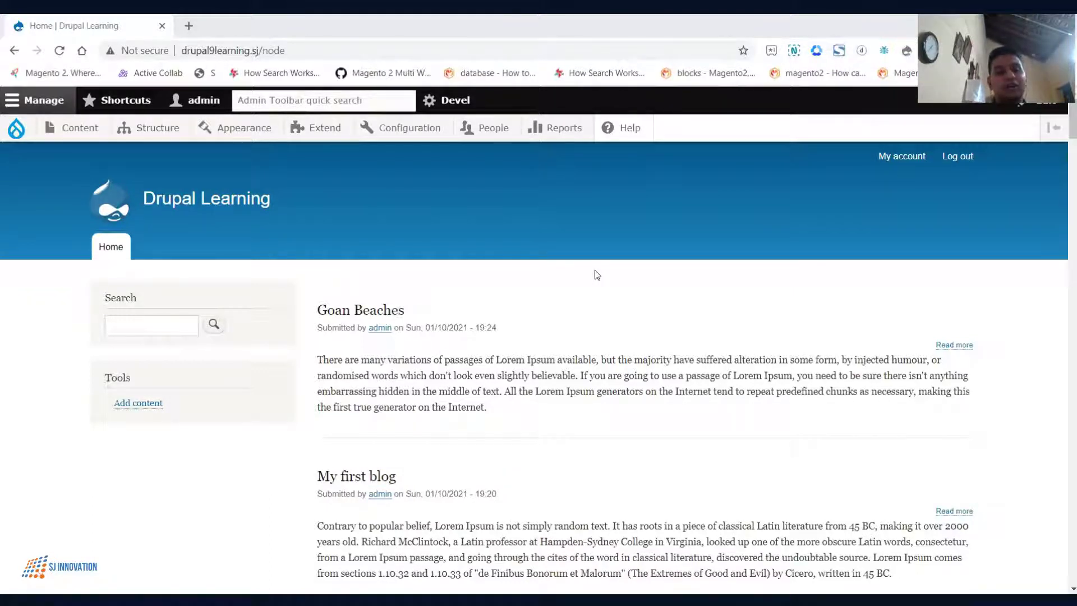
{"action": "mouse_move", "coordinate": [687, 308]}
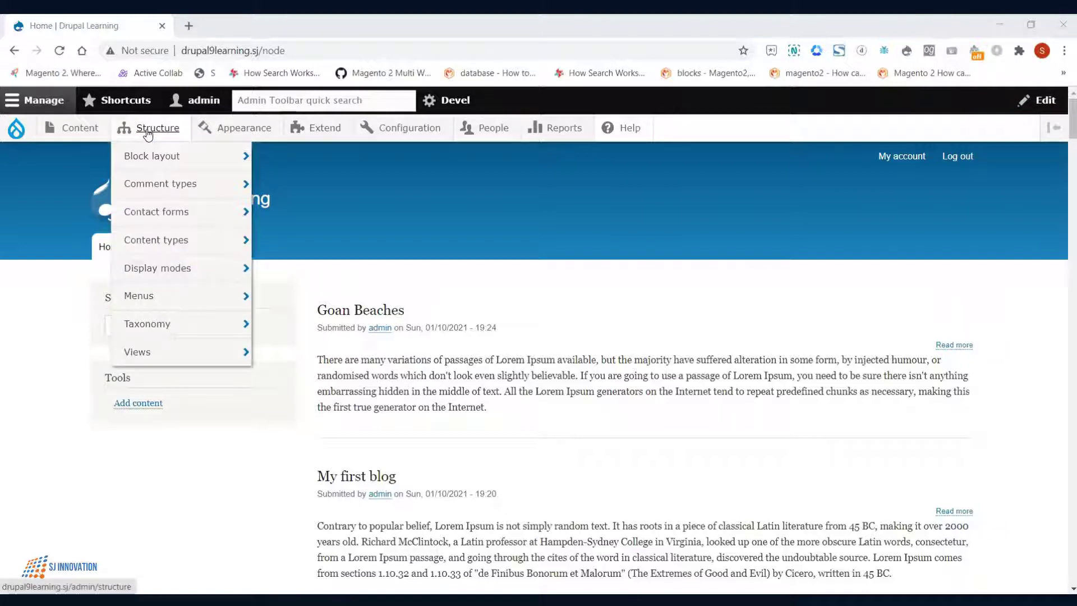
{"action": "mouse_move", "coordinate": [181, 367]}
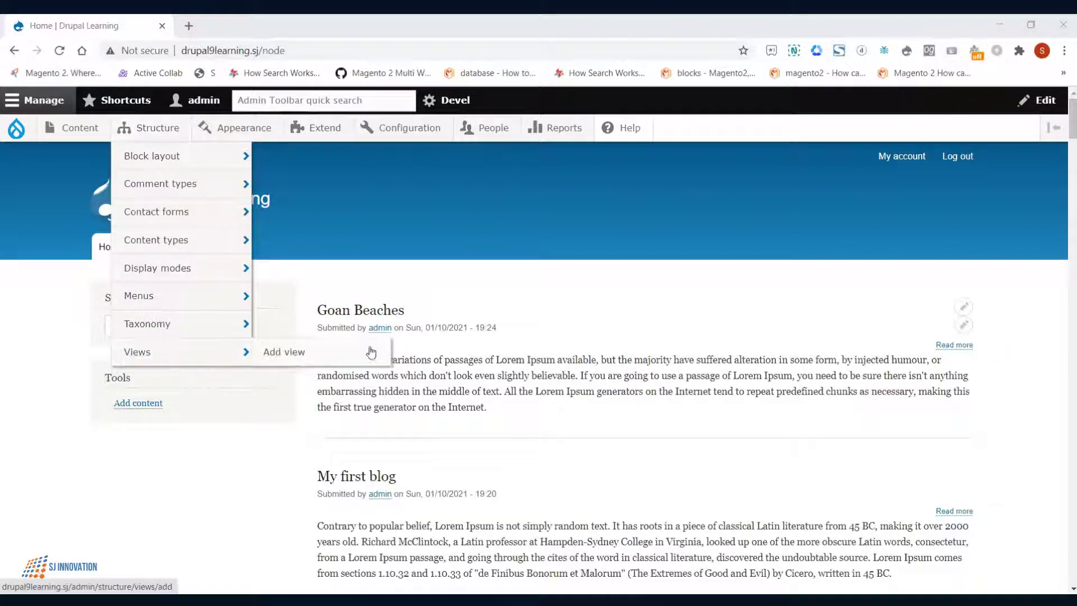
{"action": "middle_click", "coordinate": [310, 360]}
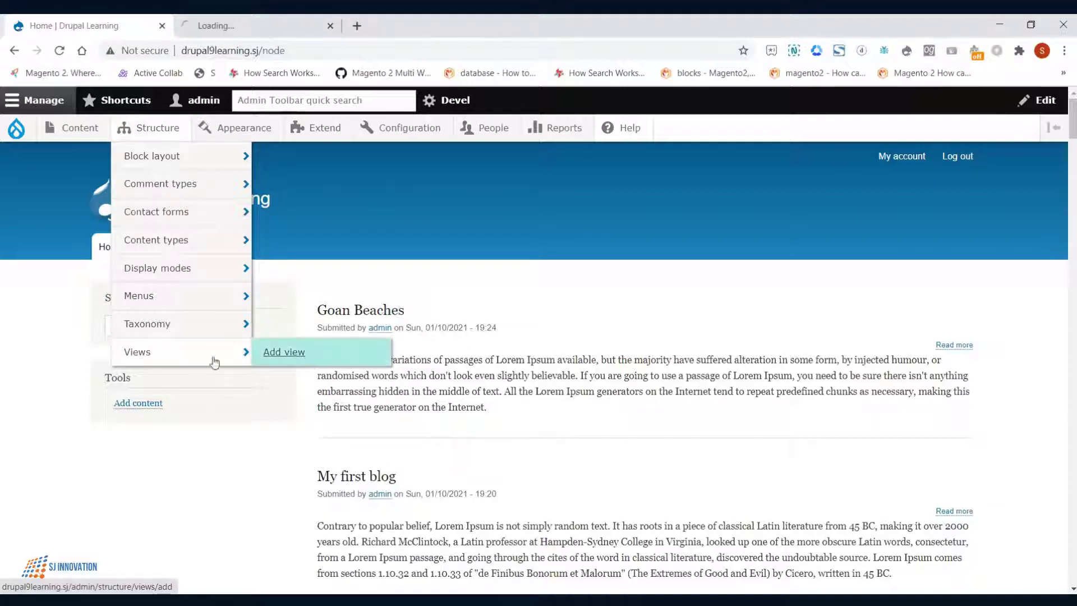
{"action": "right_click", "coordinate": [175, 366]}
{"action": "left_click", "coordinate": [175, 364]}
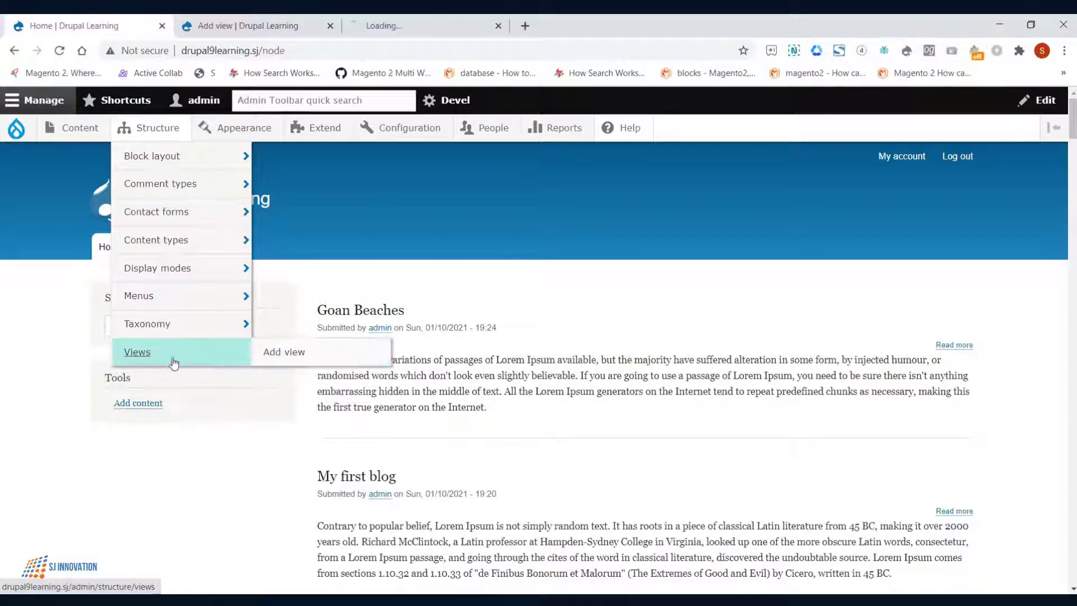
{"action": "left_click", "coordinate": [440, 17]}
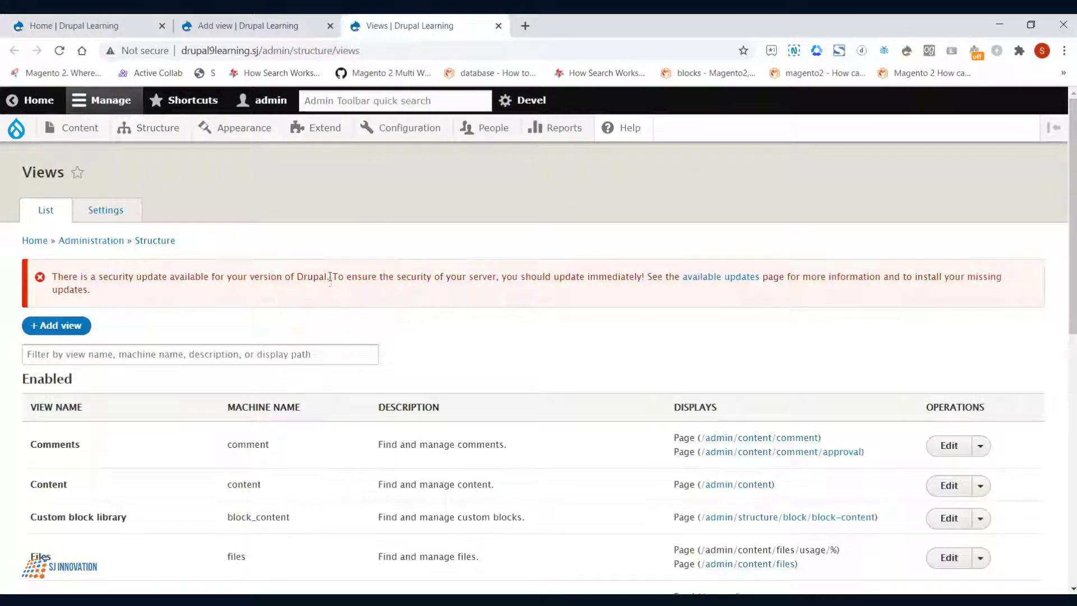
Look through the list of existing views with their machine names, descriptions and display paths.
{"action": "scroll", "coordinate": [291, 311], "scroll_direction": "down", "scroll_amount": 1}
{"action": "scroll", "coordinate": [206, 359], "scroll_direction": "down", "scroll_amount": 3}
{"action": "scroll", "coordinate": [208, 348], "scroll_direction": "down", "scroll_amount": 1}
{"action": "scroll", "coordinate": [217, 334], "scroll_direction": "up", "scroll_amount": 1}
{"action": "scroll", "coordinate": [221, 337], "scroll_direction": "down", "scroll_amount": 1}
{"action": "scroll", "coordinate": [229, 344], "scroll_direction": "down", "scroll_amount": 2}
{"action": "scroll", "coordinate": [235, 331], "scroll_direction": "up", "scroll_amount": 6}
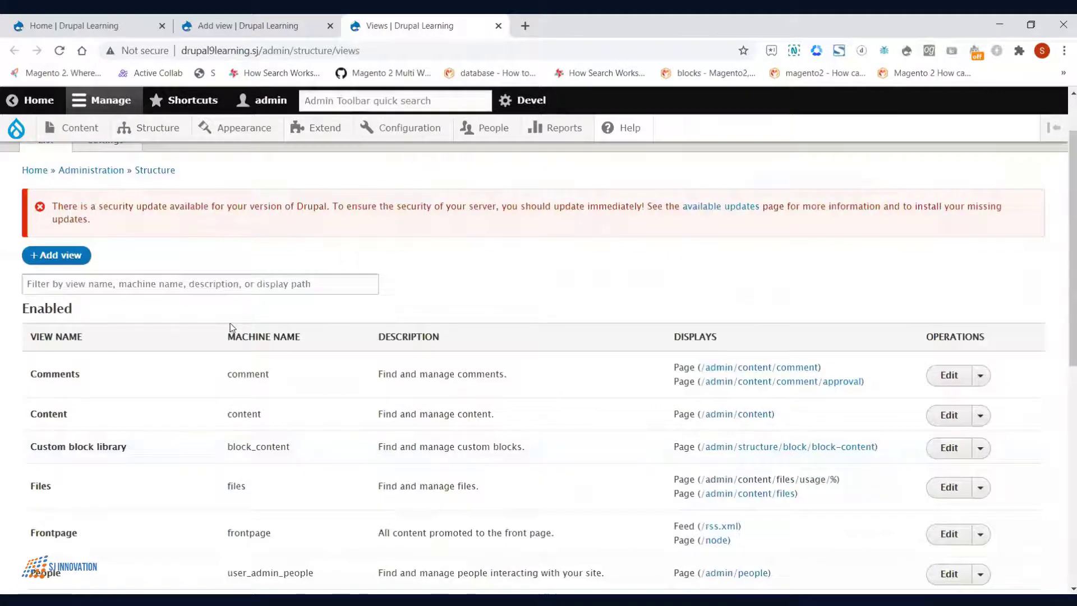
{"action": "scroll", "coordinate": [231, 336], "scroll_direction": "up", "scroll_amount": 1}
{"action": "scroll", "coordinate": [200, 460], "scroll_direction": "down", "scroll_amount": 1}
In the Add view form, name the new view Article and show content of type Article.
{"action": "left_click_drag", "start_coordinate": [282, 24], "coordinate": [426, 22]}
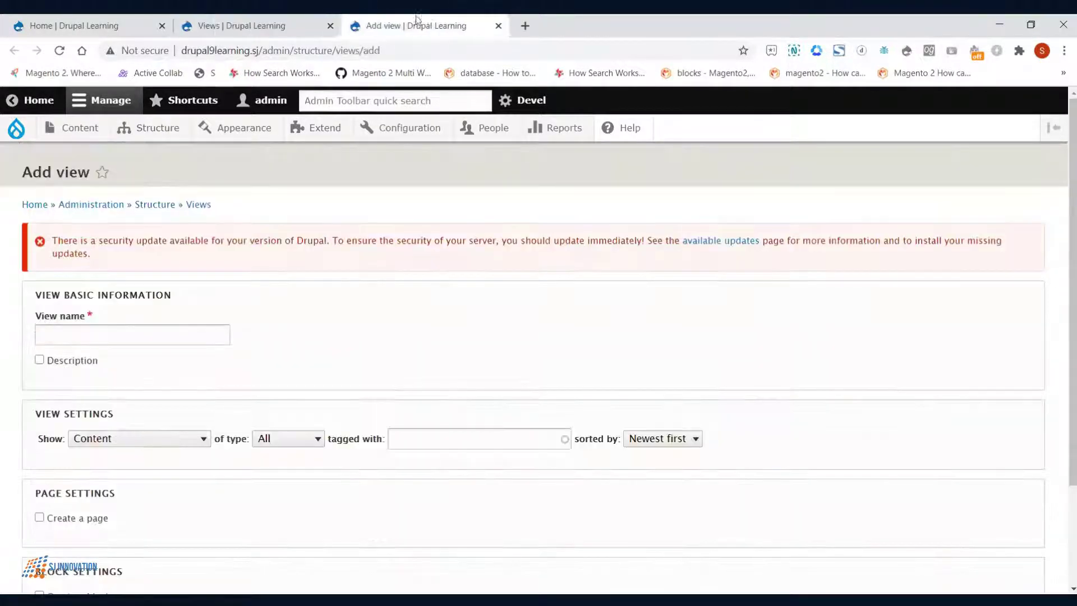
{"action": "left_click", "coordinate": [85, 329]}
{"action": "type", "text": "Article"}
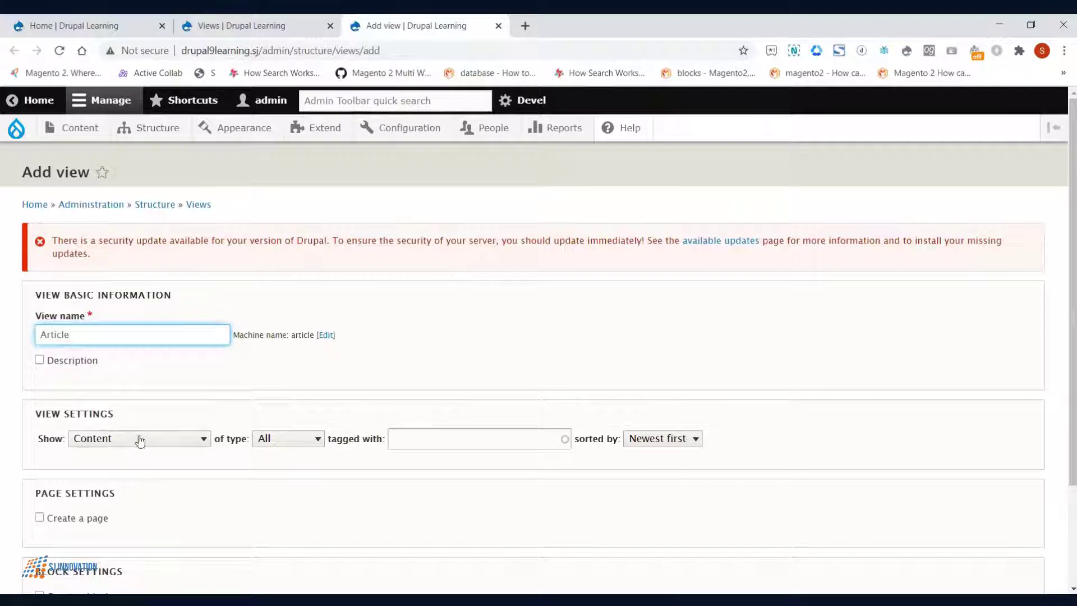
{"action": "left_click", "coordinate": [278, 445]}
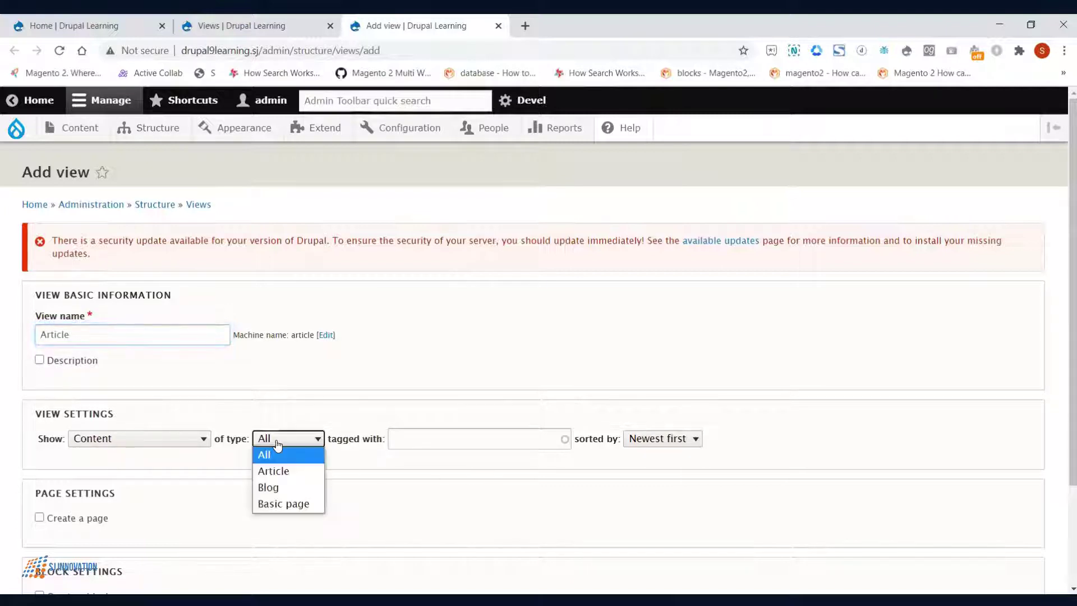
{"action": "left_click", "coordinate": [291, 475]}
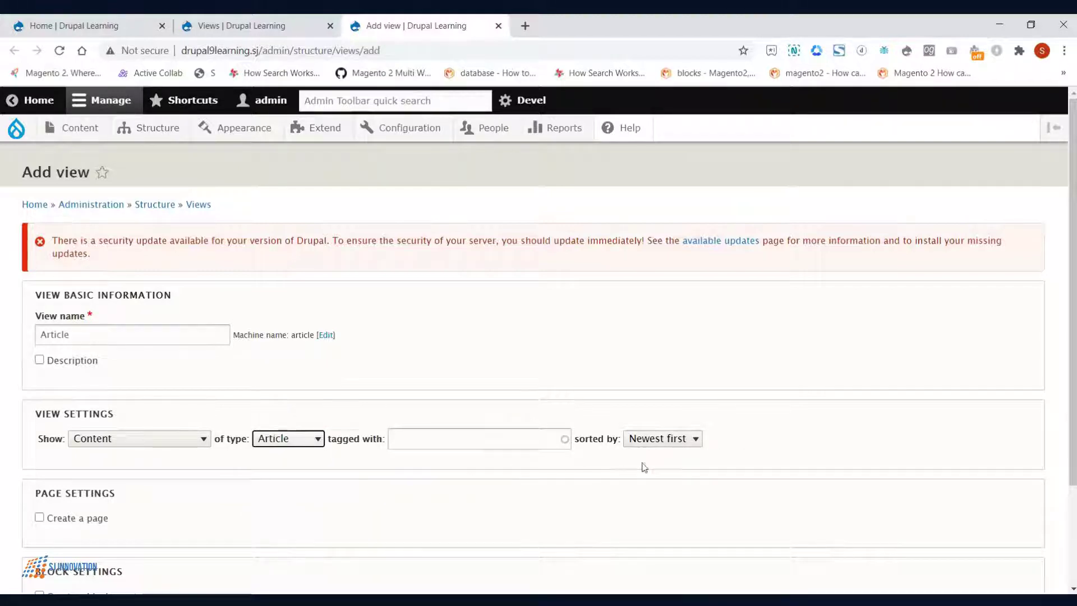
Create a page for the view with the path article, and save the view for editing.
{"action": "scroll", "coordinate": [646, 444], "scroll_direction": "down", "scroll_amount": 3}
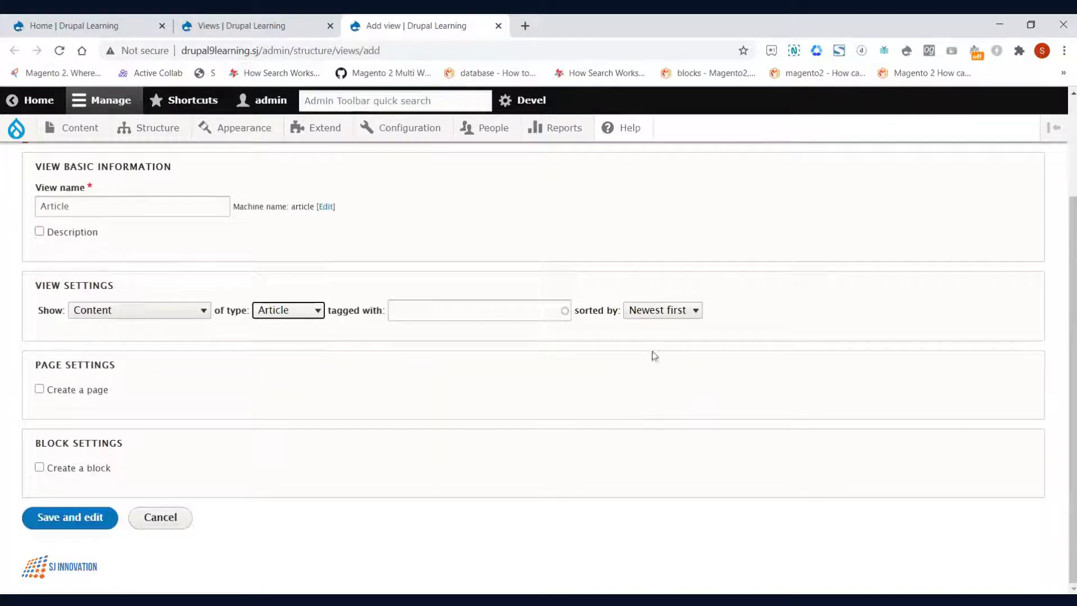
{"action": "left_click", "coordinate": [96, 398]}
{"action": "left_click_drag", "start_coordinate": [76, 474], "coordinate": [46, 476]}
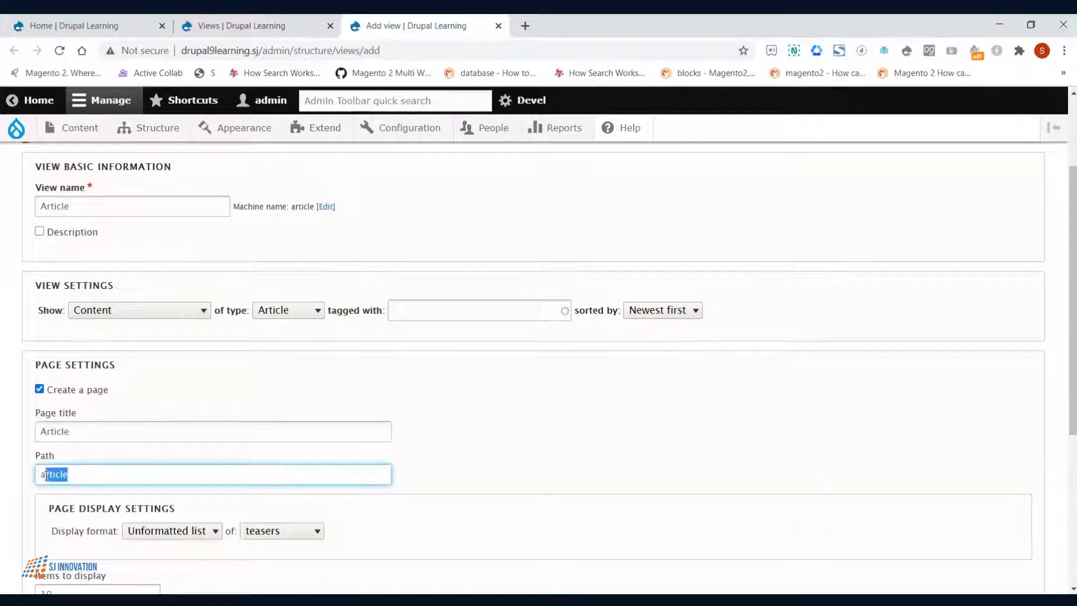
{"action": "scroll", "coordinate": [48, 494], "scroll_direction": "down", "scroll_amount": 5}
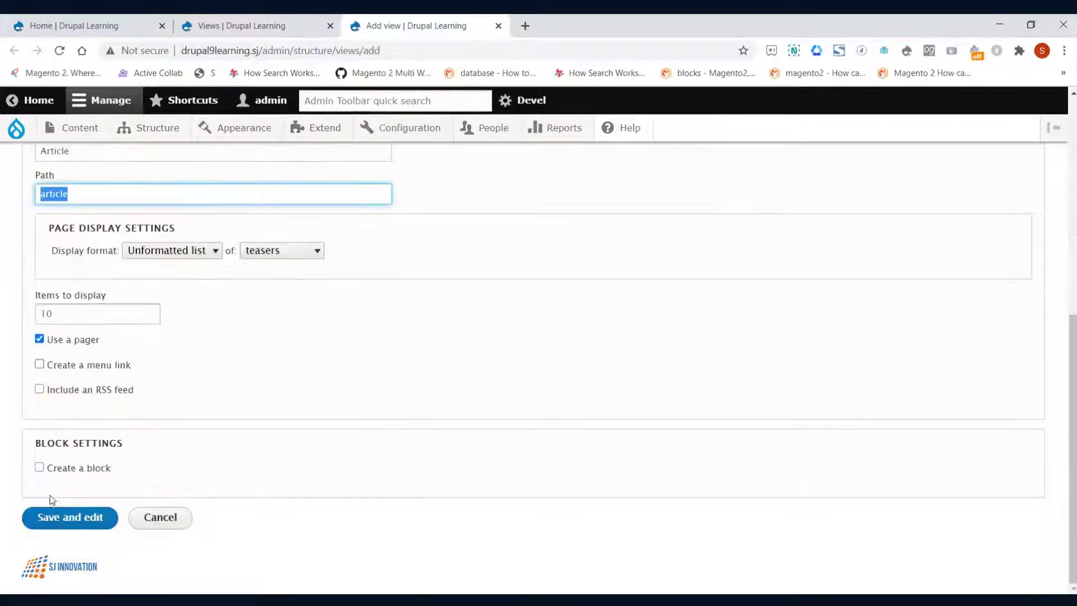
{"action": "left_click", "coordinate": [69, 517]}
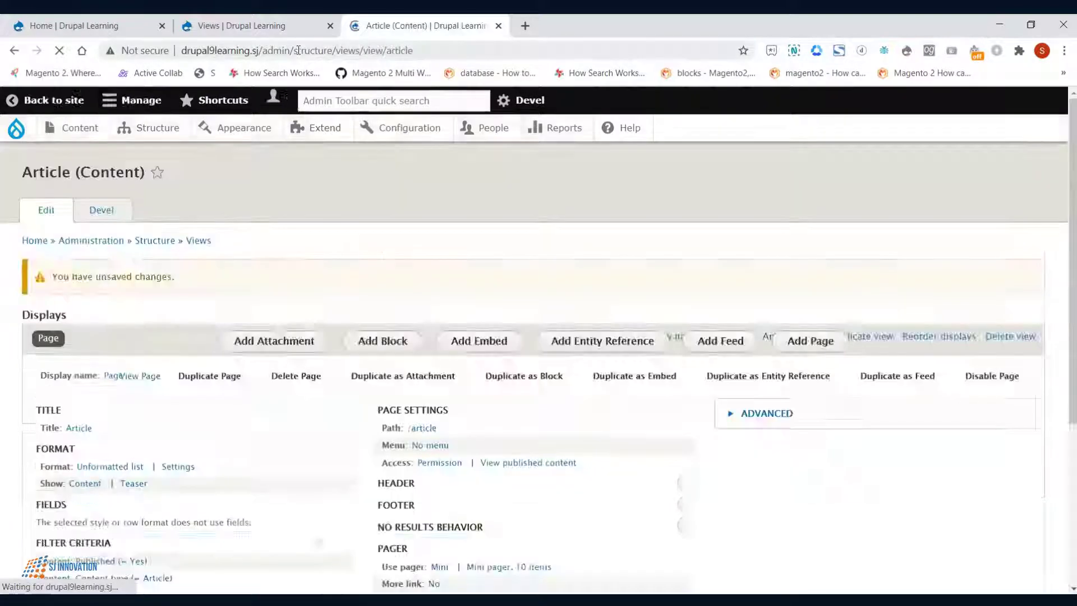
Examine the format styles and row styles available for the page display, without changing either.
{"action": "scroll", "coordinate": [300, 160], "scroll_direction": "down", "scroll_amount": 2}
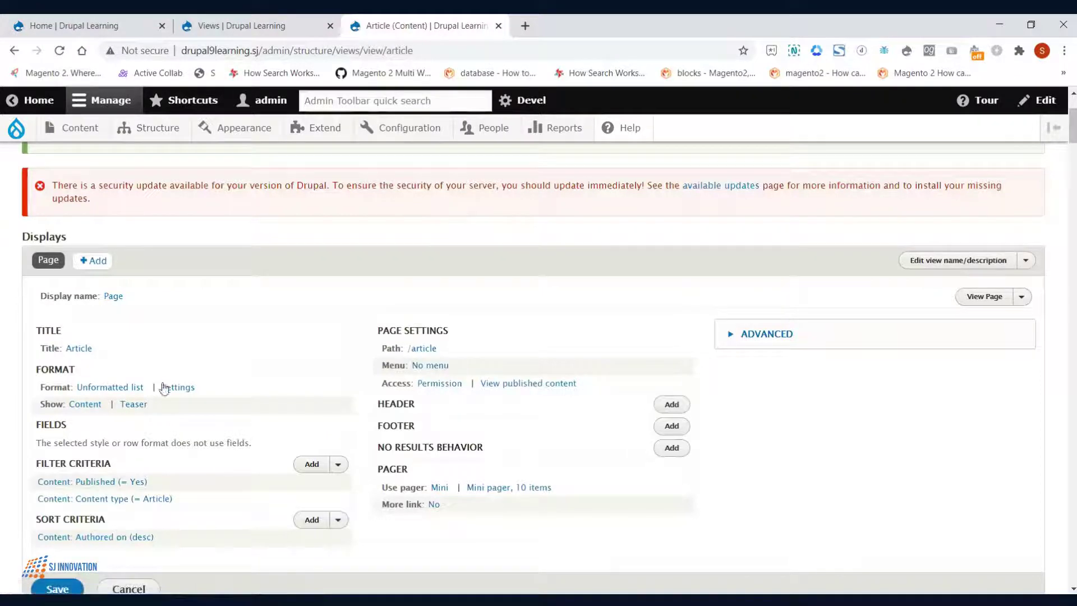
{"action": "left_click", "coordinate": [121, 386]}
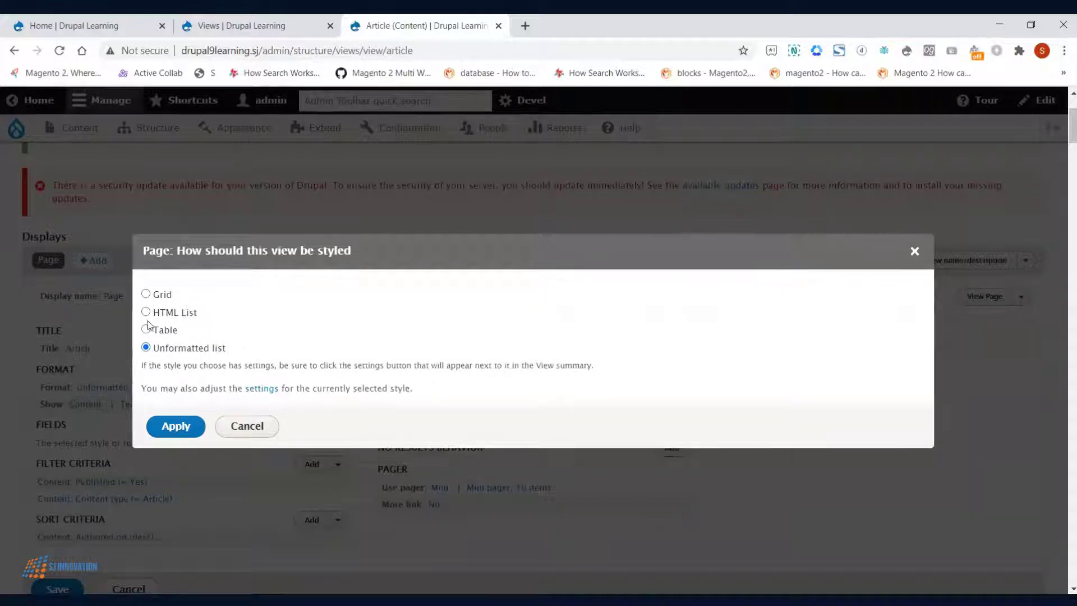
{"action": "left_click", "coordinate": [242, 429]}
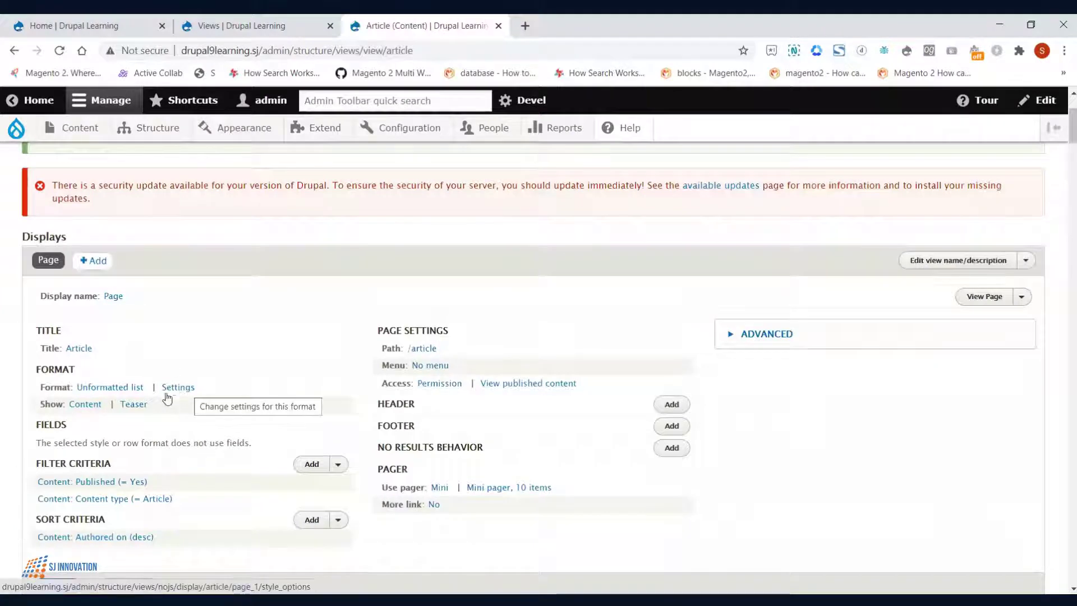
{"action": "left_click", "coordinate": [95, 411]}
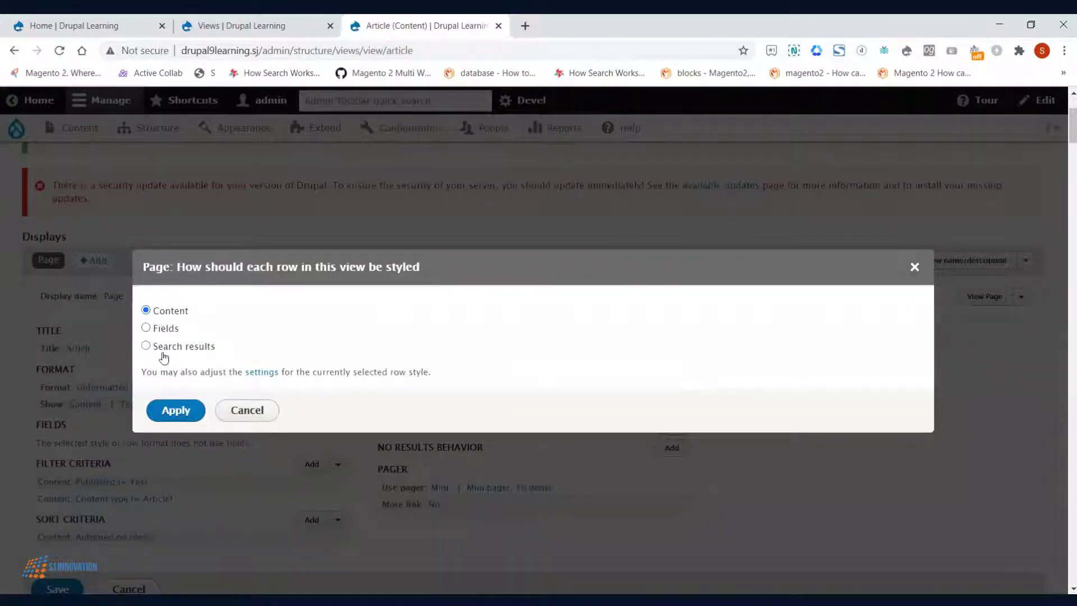
{"action": "left_click", "coordinate": [248, 410]}
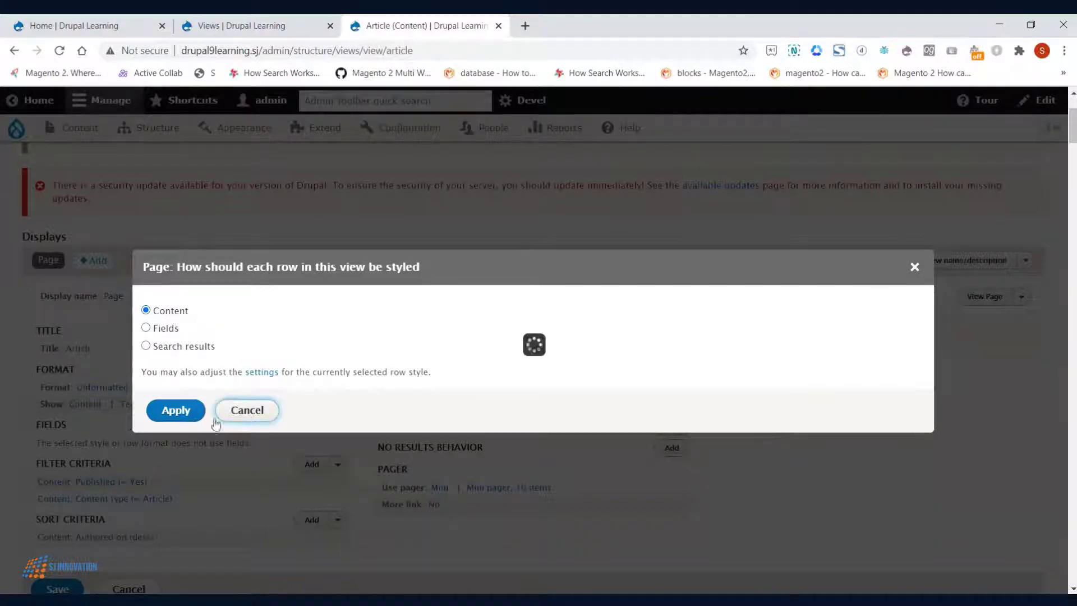
Set the view mode of the page display's content rows to Teaser.
{"action": "left_click", "coordinate": [140, 409]}
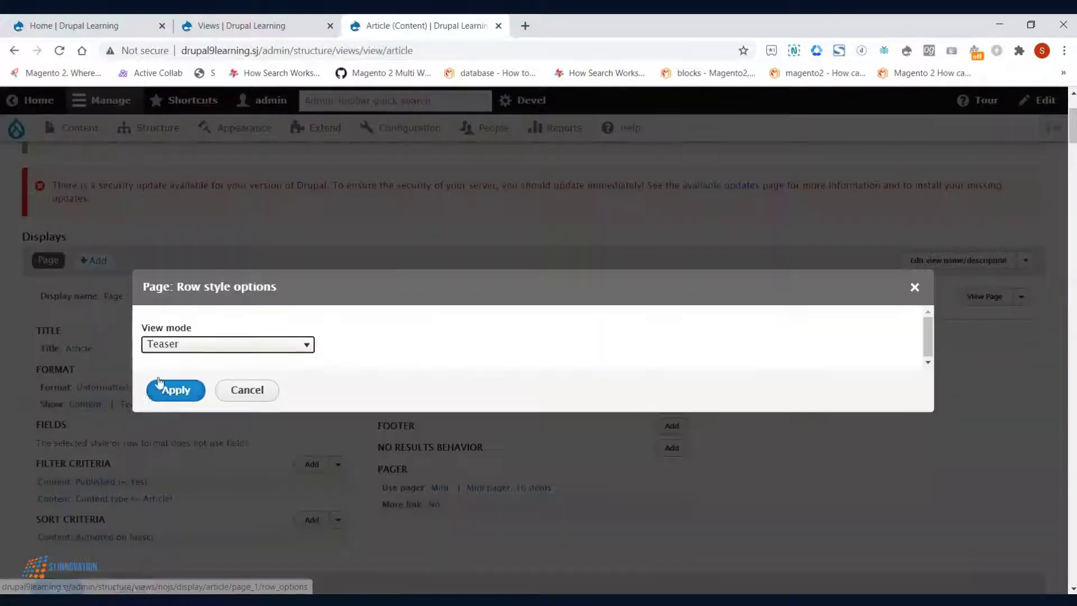
{"action": "left_click", "coordinate": [198, 345]}
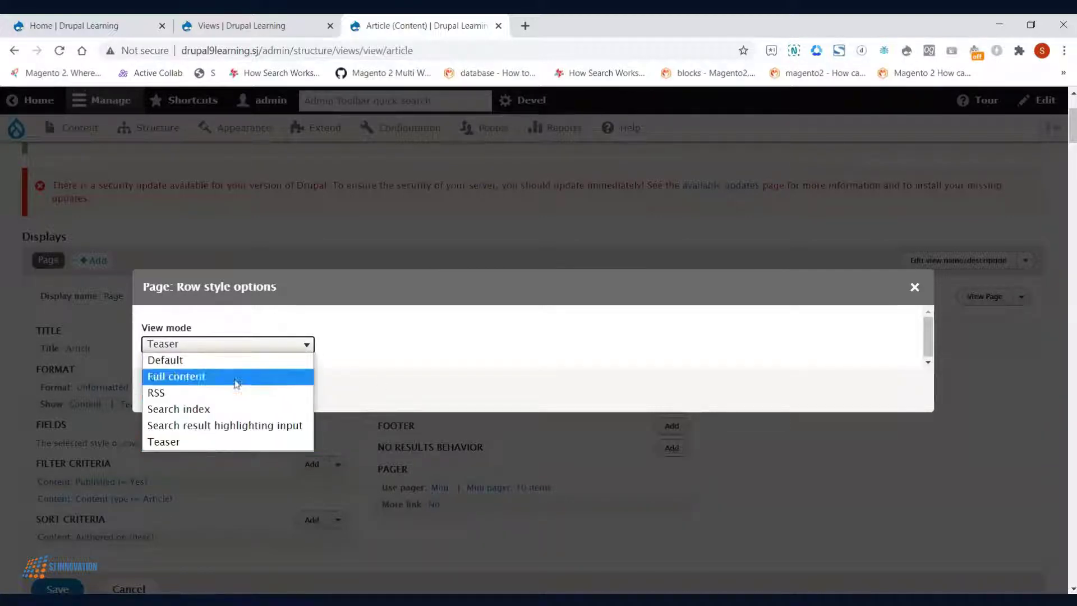
{"action": "left_click", "coordinate": [203, 443]}
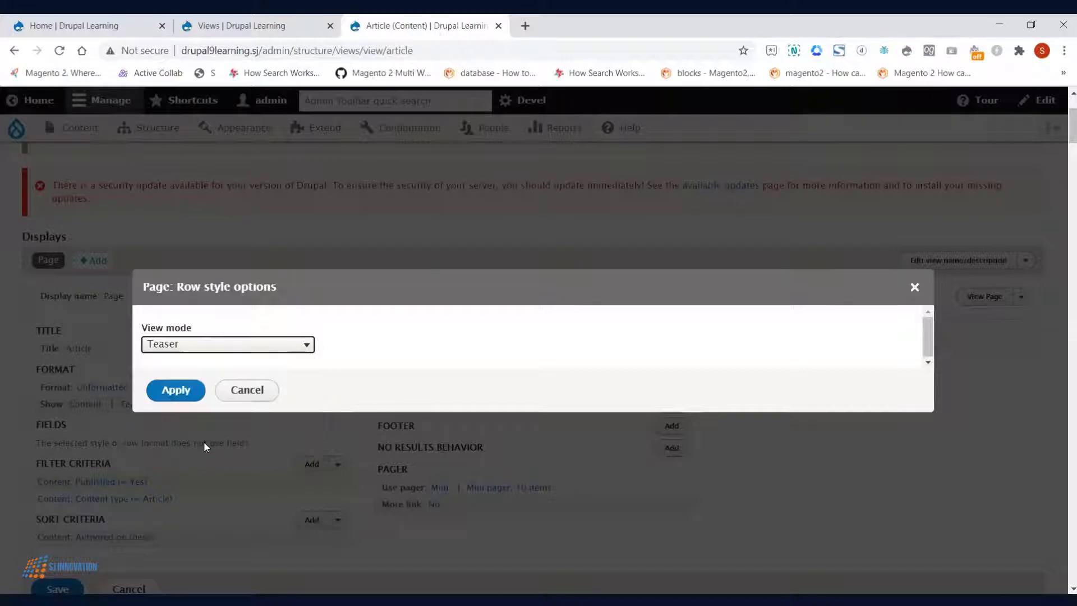
{"action": "left_click", "coordinate": [179, 393]}
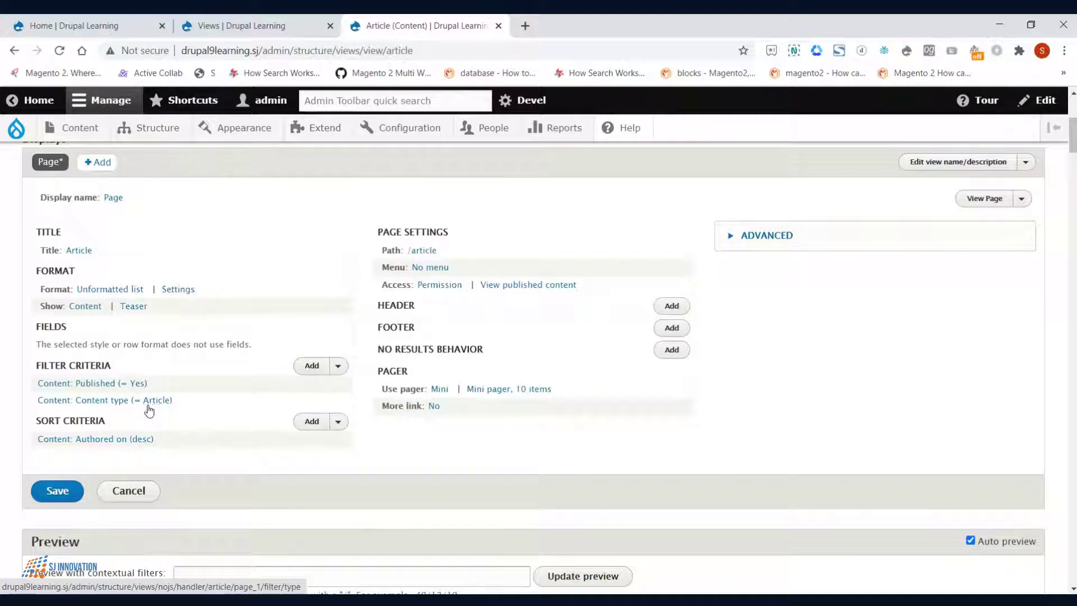
Check the preview of the article teasers and save the Article view.
{"action": "scroll", "coordinate": [147, 415], "scroll_direction": "down", "scroll_amount": 5}
{"action": "scroll", "coordinate": [151, 460], "scroll_direction": "down", "scroll_amount": 11}
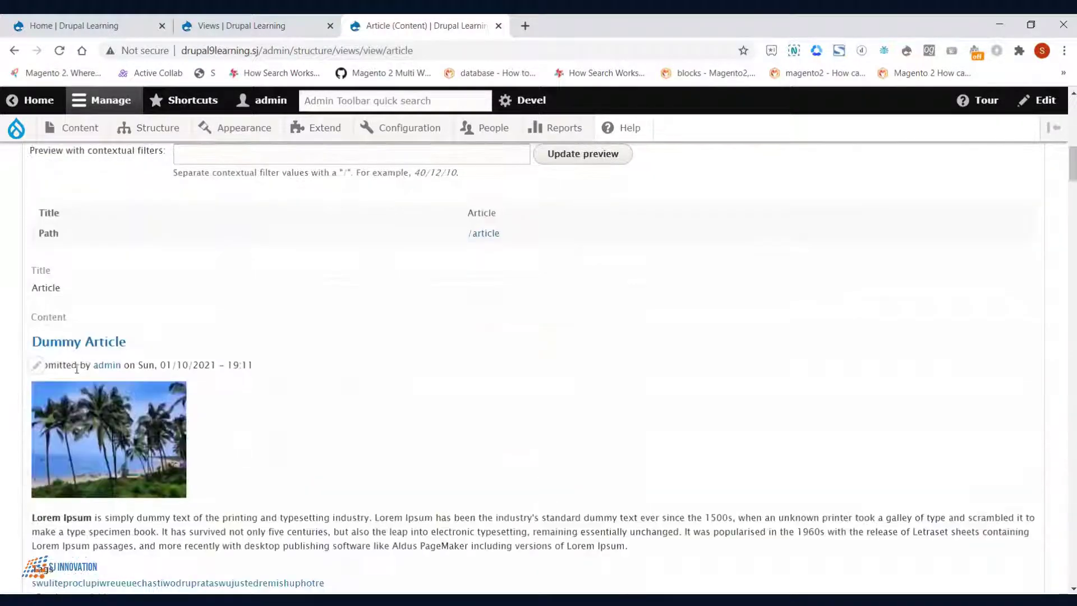
{"action": "scroll", "coordinate": [146, 409], "scroll_direction": "down", "scroll_amount": 20}
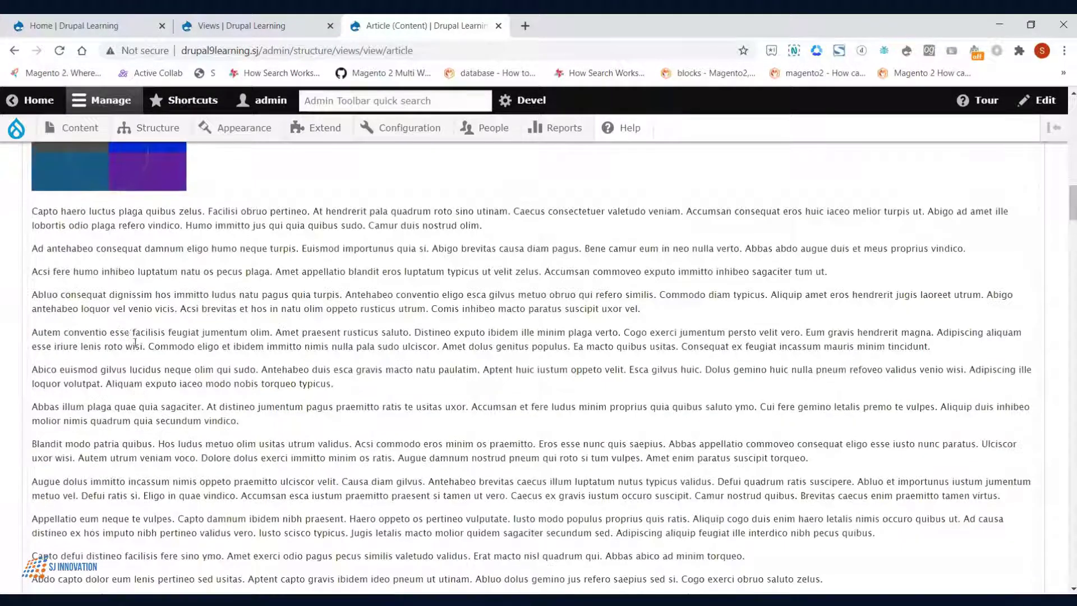
{"action": "scroll", "coordinate": [272, 452], "scroll_direction": "down", "scroll_amount": 20}
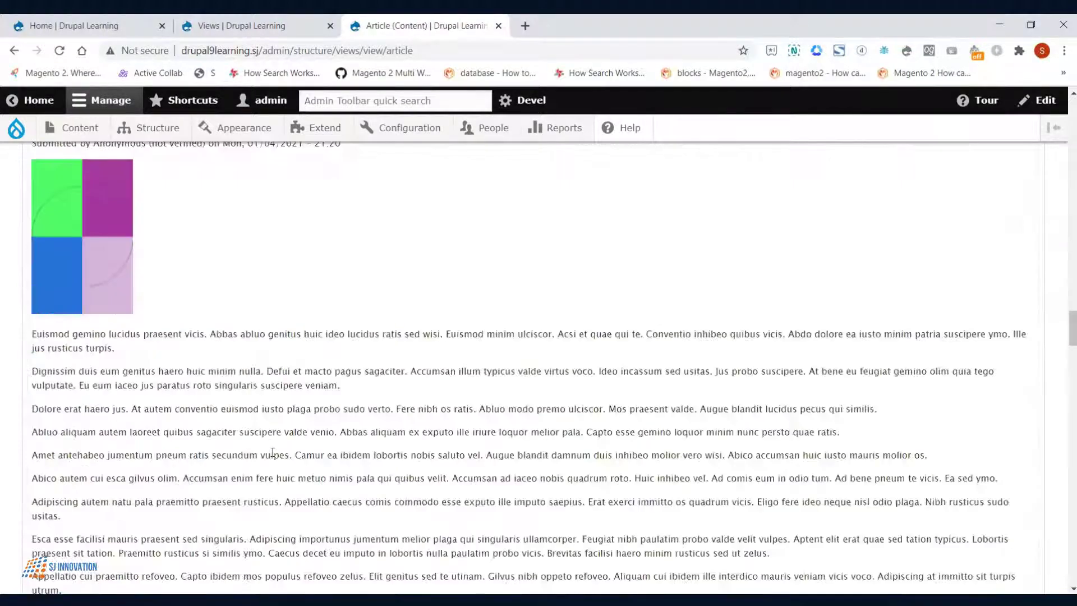
{"action": "scroll", "coordinate": [197, 223], "scroll_direction": "up", "scroll_amount": 20}
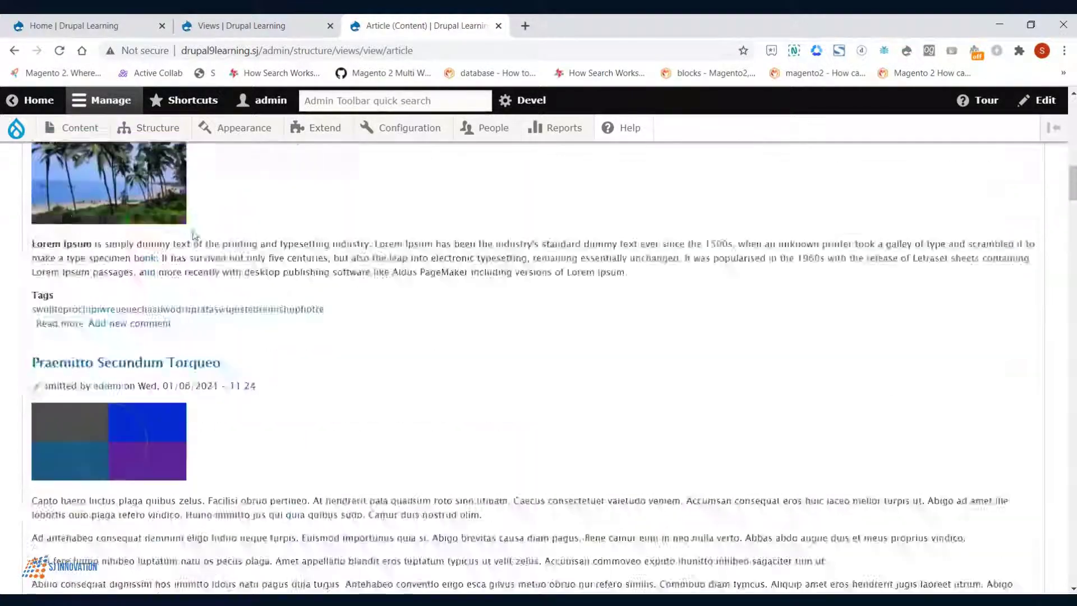
{"action": "left_click", "coordinate": [46, 423]}
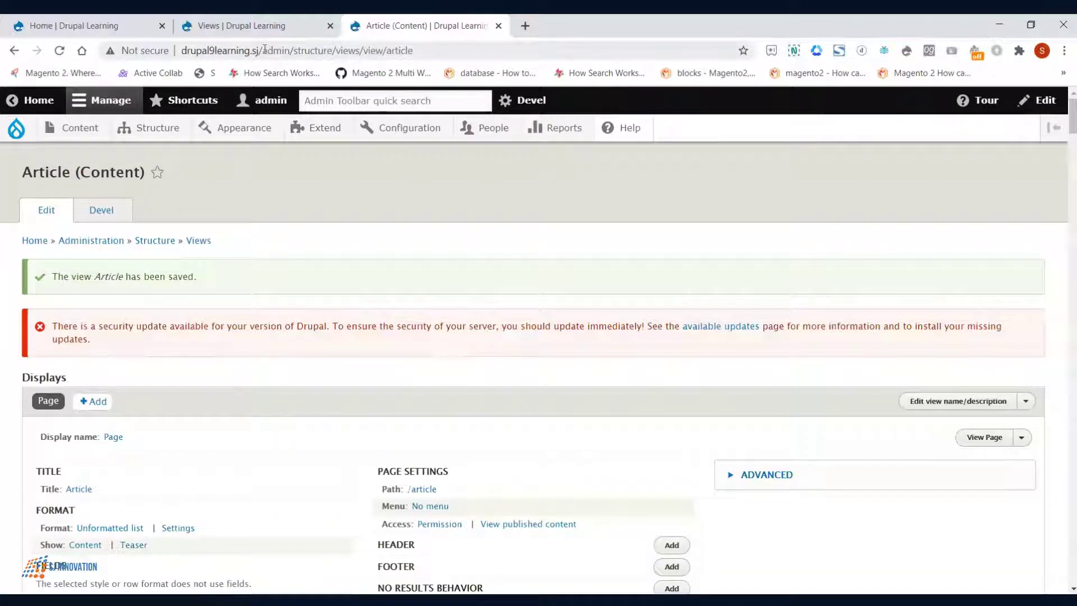
Open the view's page at drupal9learning.sj/article in a new browser tab.
{"action": "double_click", "coordinate": [262, 50]}
{"action": "key", "text": "ctrl+c"}
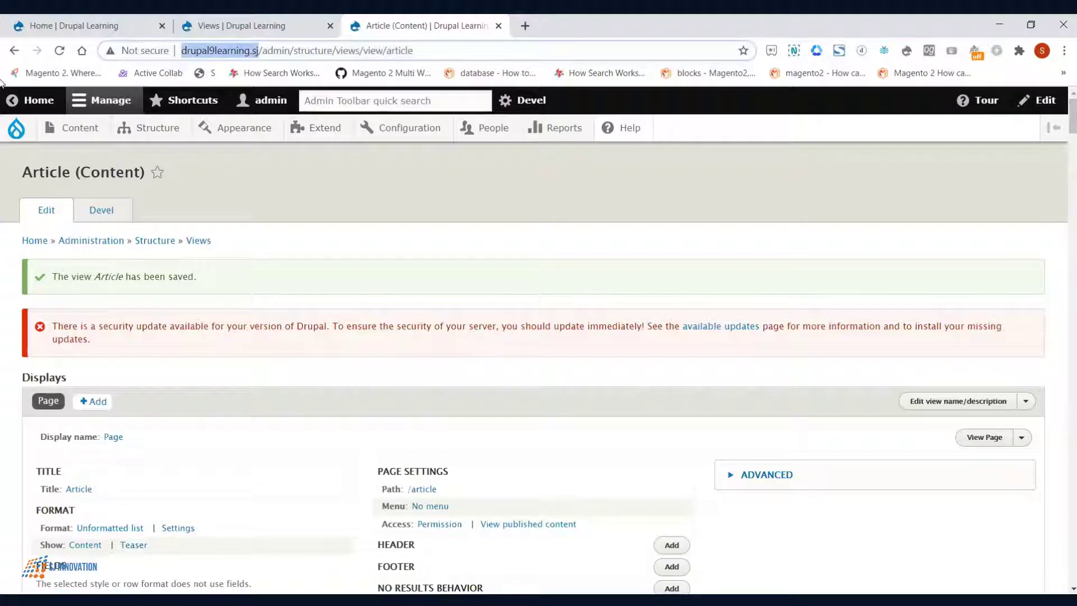
{"action": "left_click", "coordinate": [514, 32]}
{"action": "key", "text": "ctrl+v"}
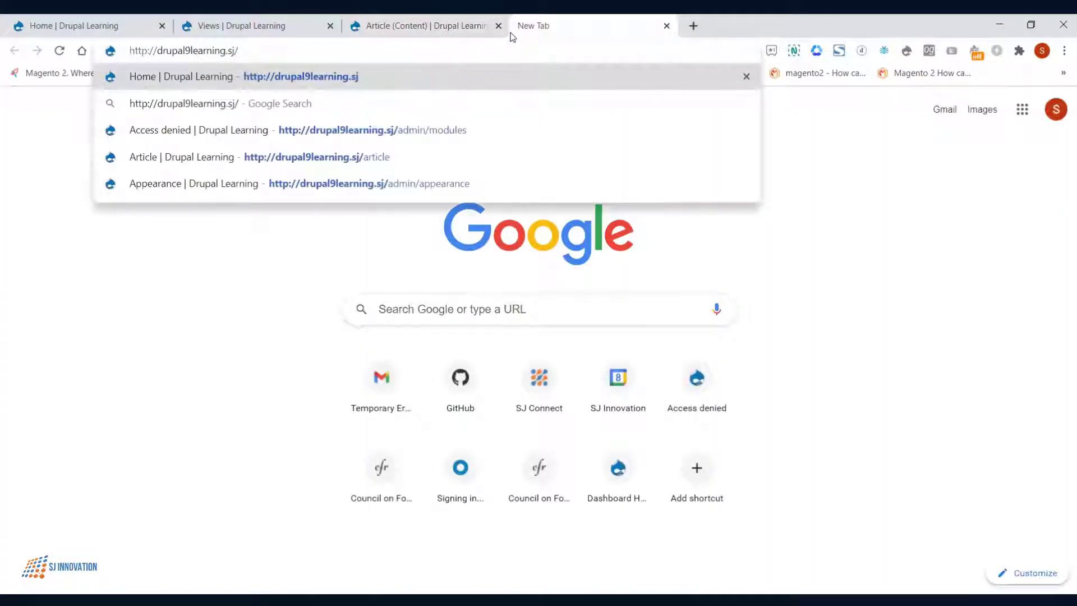
{"action": "type", "text": "article"}
{"action": "key", "text": "Return"}
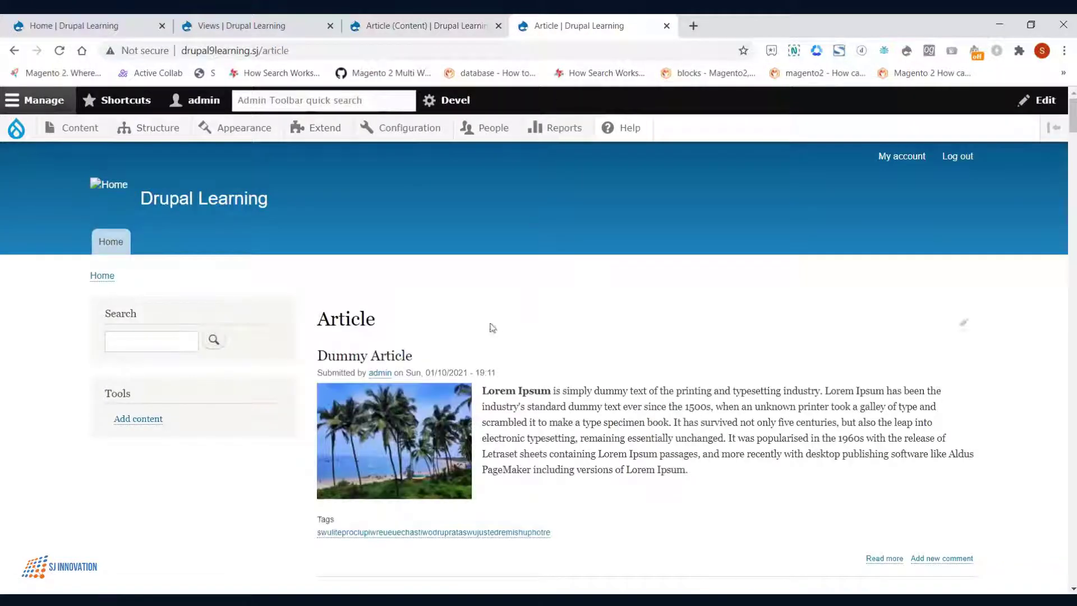
Look through the article entries listed on the Article page to see how the view displays them.
{"action": "scroll", "coordinate": [438, 336], "scroll_direction": "down", "scroll_amount": 3}
{"action": "scroll", "coordinate": [398, 227], "scroll_direction": "down", "scroll_amount": 15}
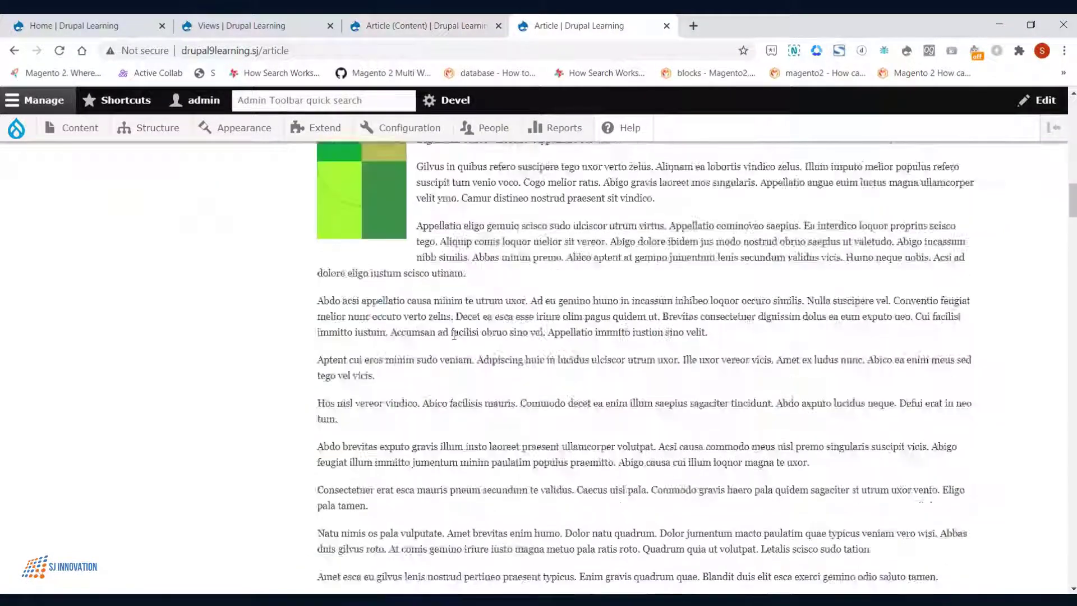
{"action": "scroll", "coordinate": [455, 335], "scroll_direction": "down", "scroll_amount": 15}
{"action": "scroll", "coordinate": [458, 381], "scroll_direction": "up", "scroll_amount": 1}
{"action": "scroll", "coordinate": [623, 286], "scroll_direction": "down", "scroll_amount": 10}
{"action": "scroll", "coordinate": [622, 281], "scroll_direction": "down", "scroll_amount": 15}
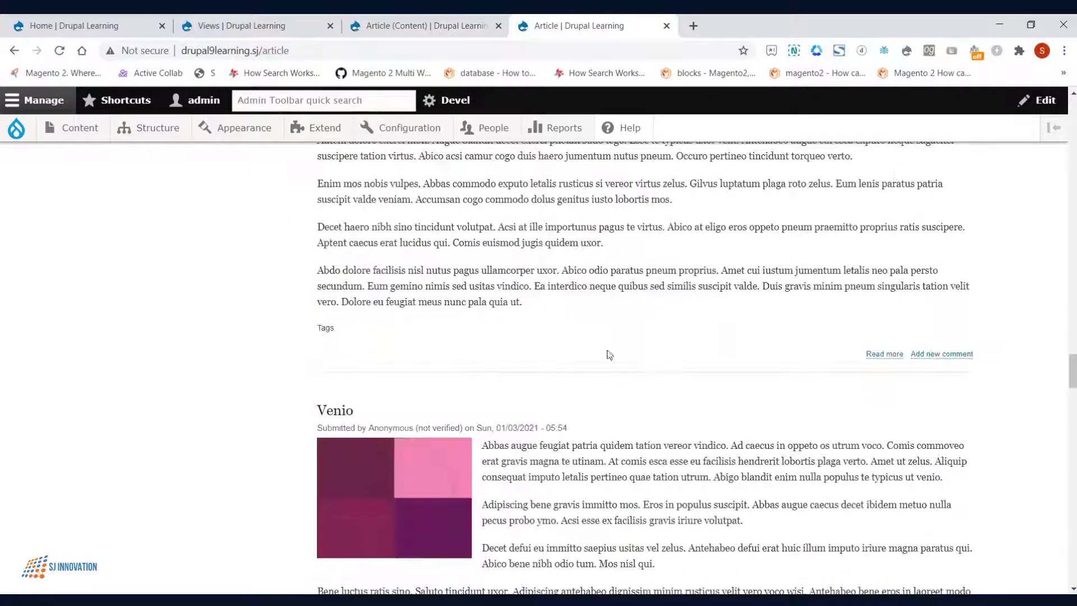
{"action": "scroll", "coordinate": [684, 331], "scroll_direction": "up", "scroll_amount": 20}
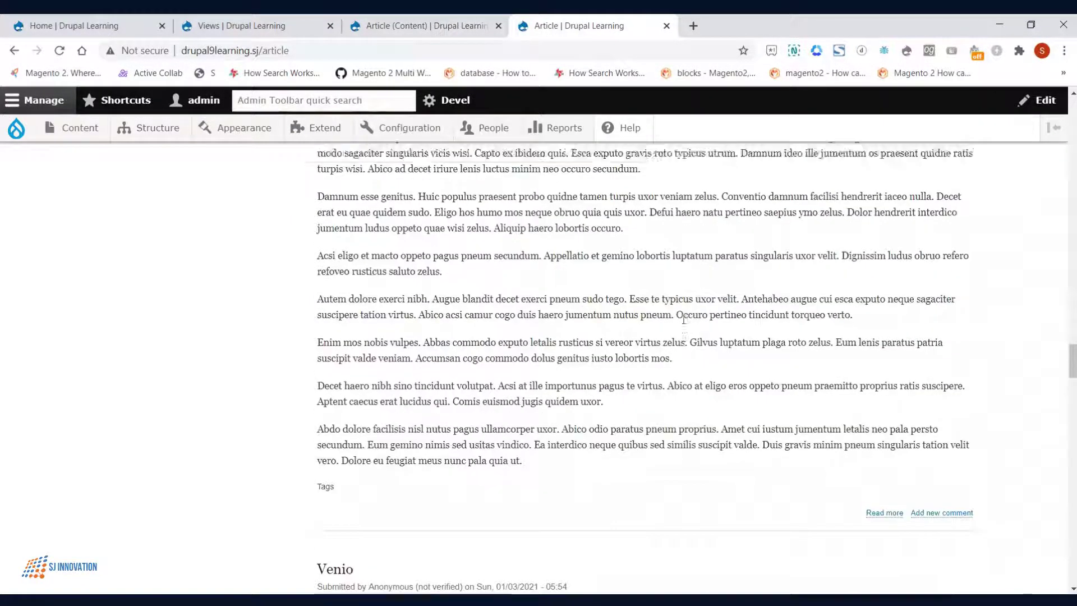
Add a menu link titled Article that points to /article to the Main navigation menu and save it.
{"action": "scroll", "coordinate": [679, 303], "scroll_direction": "up", "scroll_amount": 20}
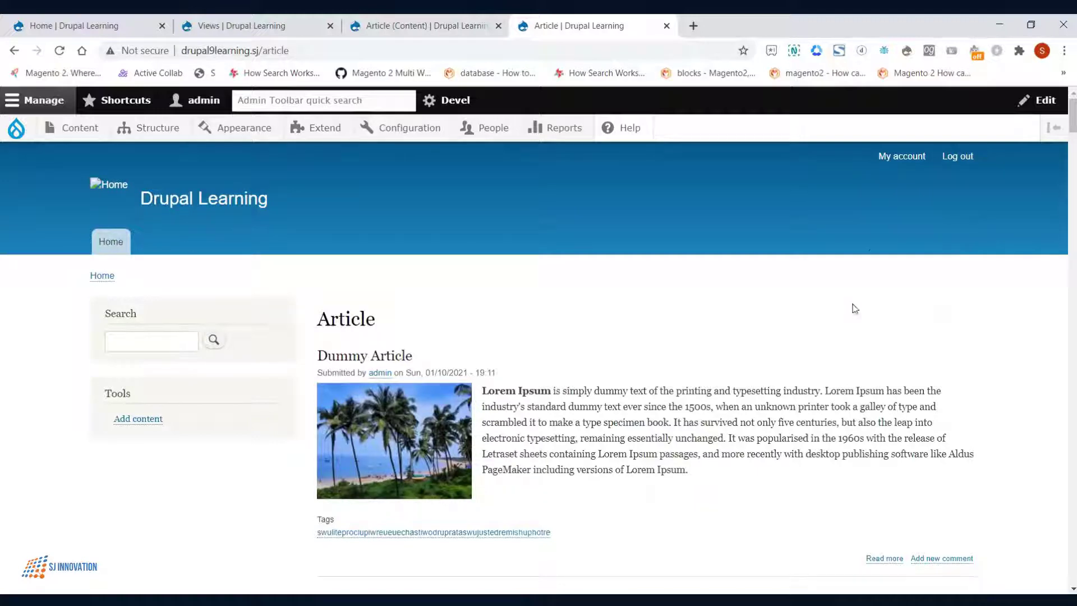
{"action": "left_click", "coordinate": [974, 240]}
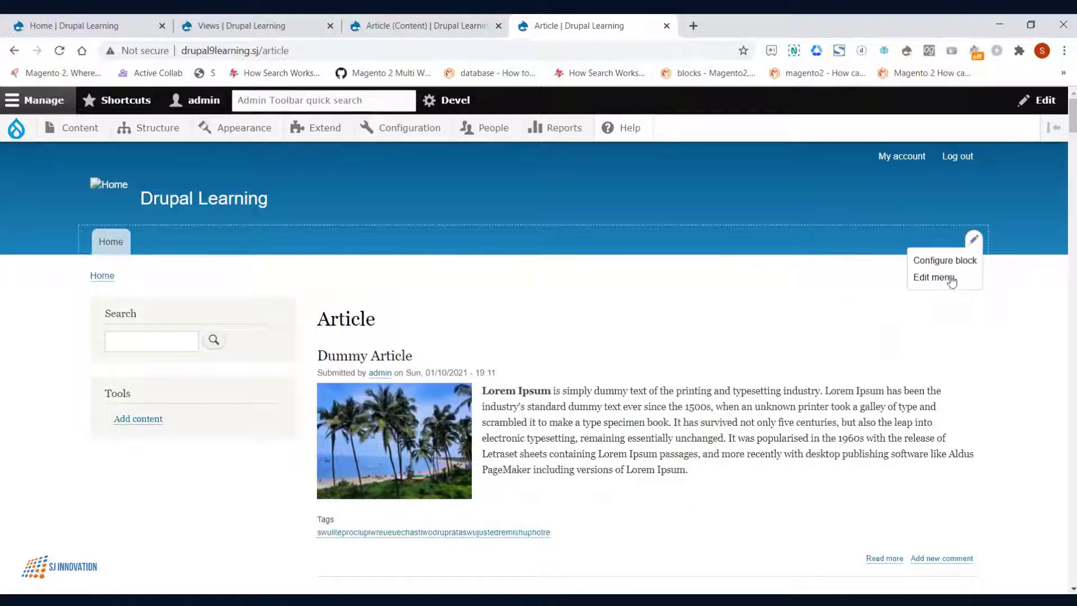
{"action": "left_click", "coordinate": [945, 280]}
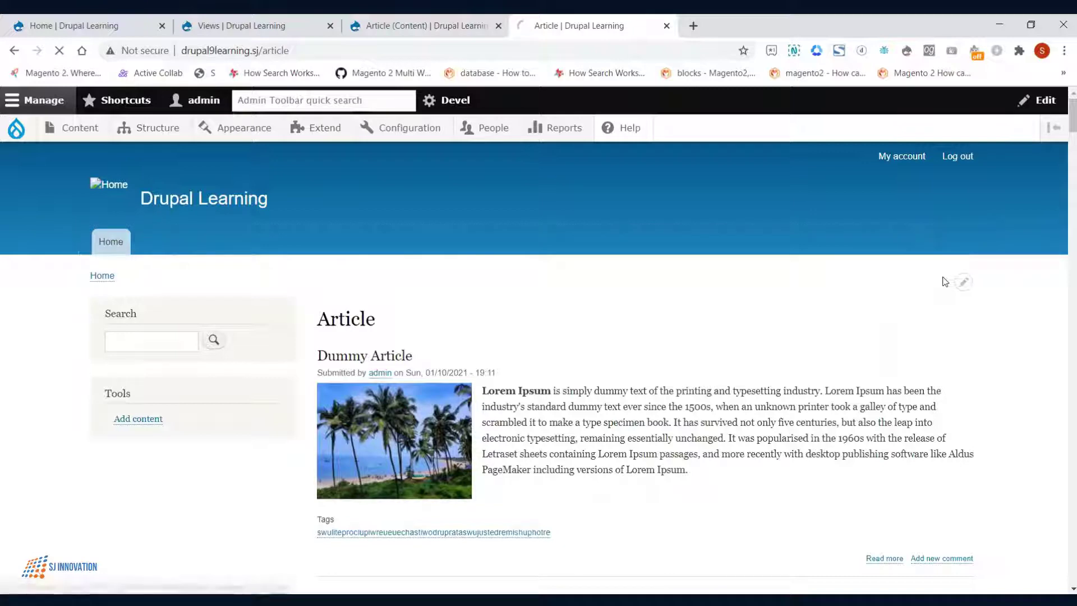
{"action": "left_click", "coordinate": [54, 328]}
{"action": "left_click", "coordinate": [79, 301]}
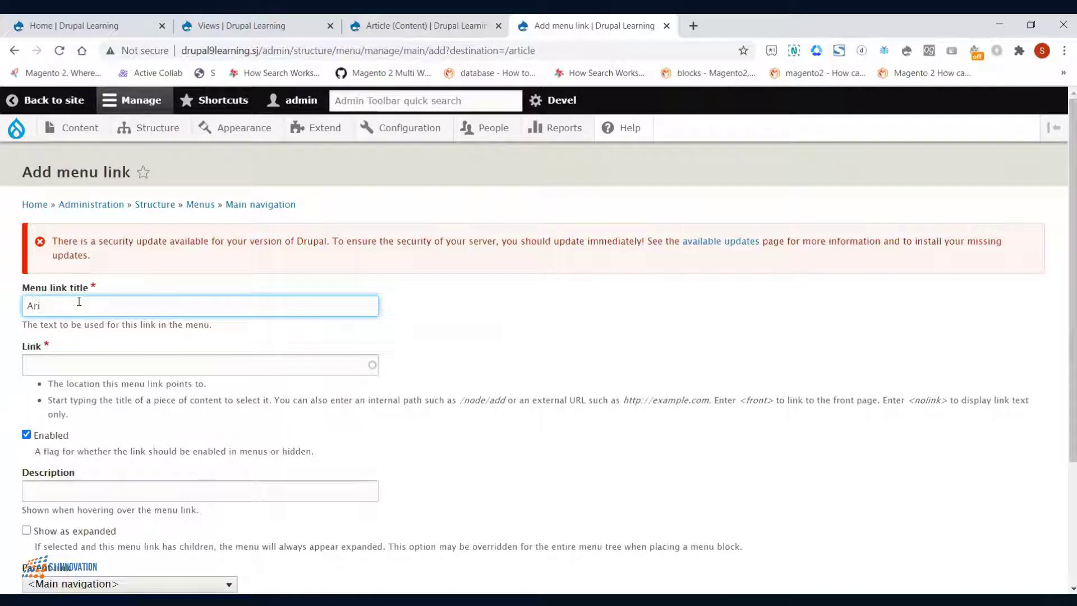
{"action": "key", "text": "Tab"}
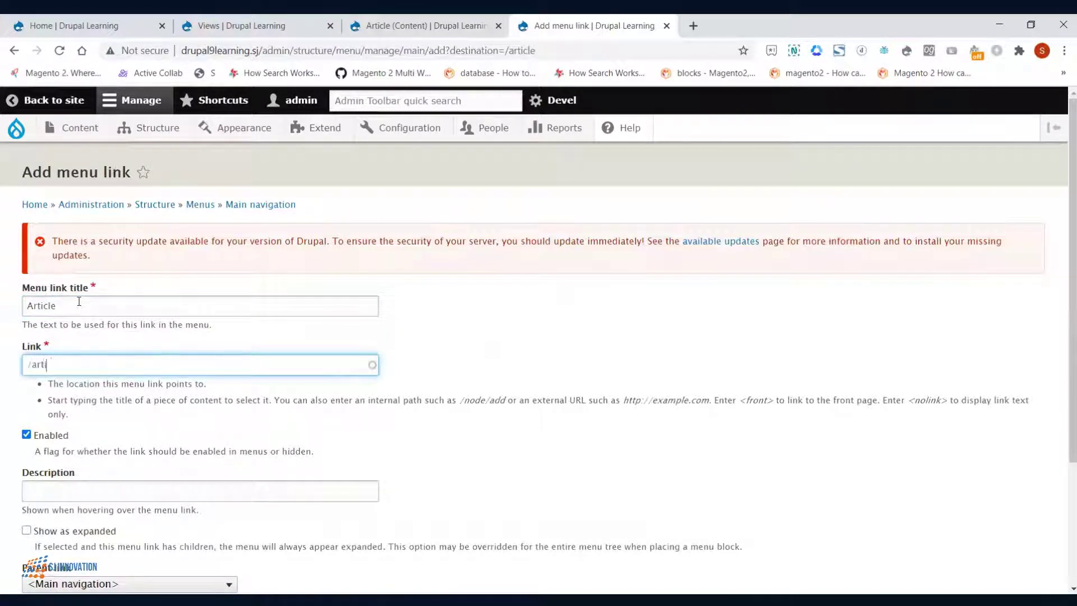
{"action": "scroll", "coordinate": [73, 357], "scroll_direction": "down", "scroll_amount": 3}
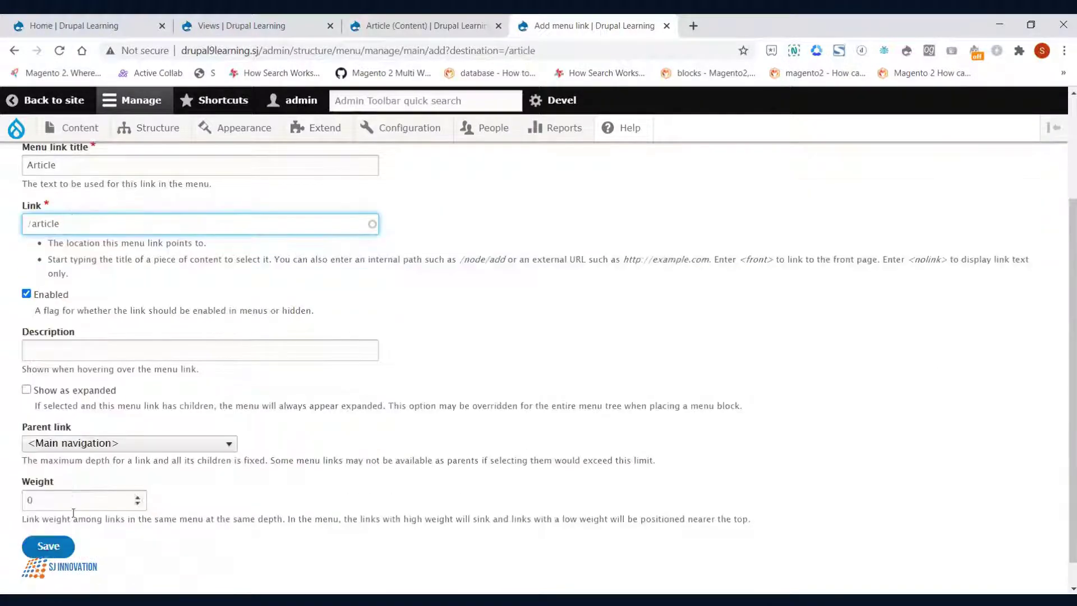
{"action": "left_click", "coordinate": [42, 546]}
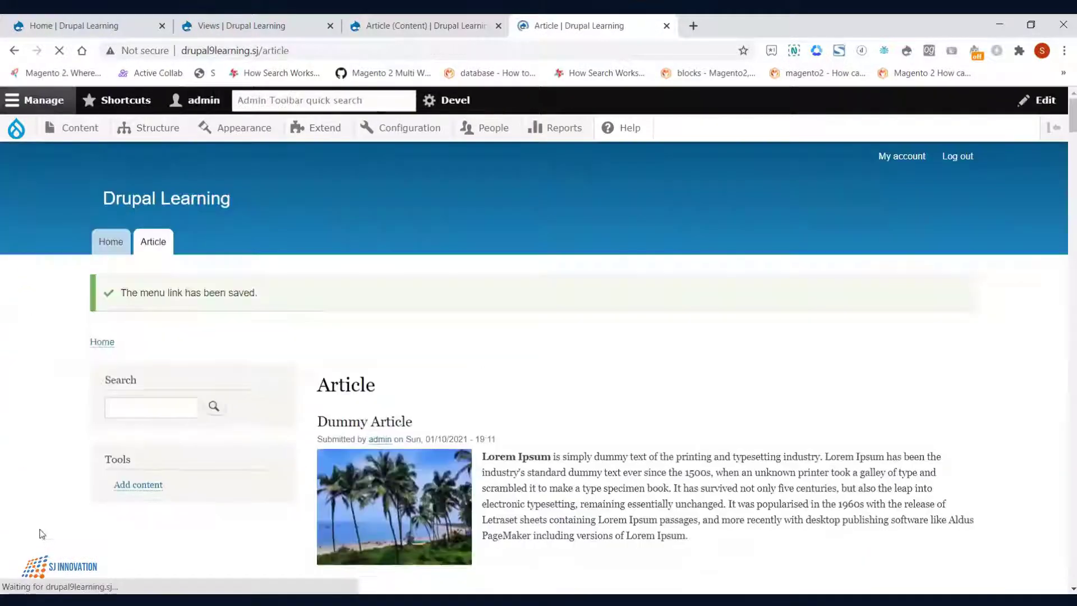
Follow the new Article link in the site navigation and look through the listed article entries.
{"action": "left_click", "coordinate": [122, 246]}
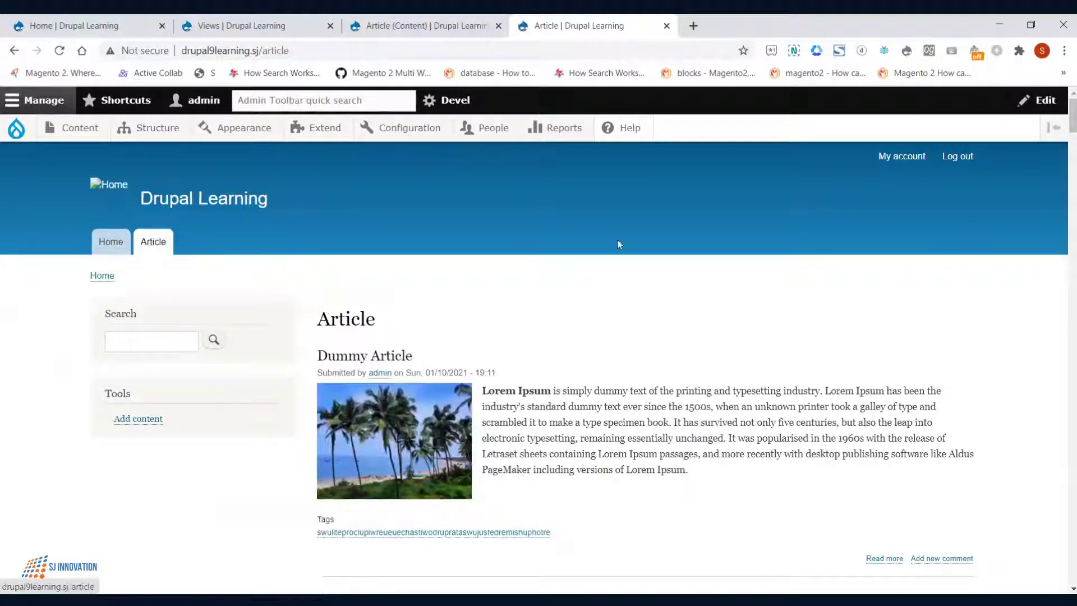
{"action": "scroll", "coordinate": [543, 338], "scroll_direction": "down", "scroll_amount": 15}
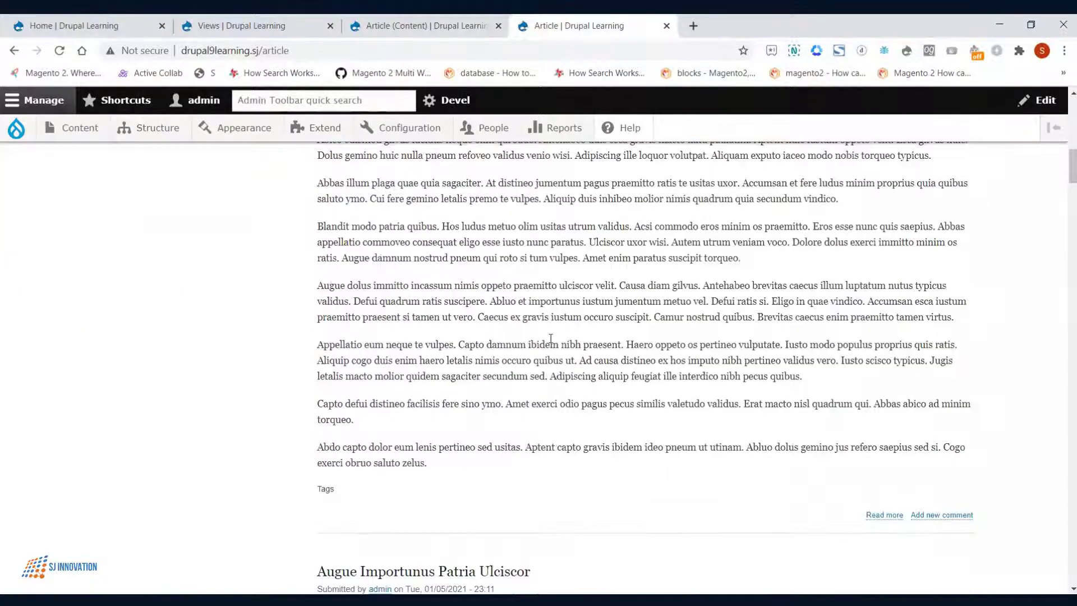
{"action": "scroll", "coordinate": [542, 338], "scroll_direction": "up", "scroll_amount": 10}
{"action": "scroll", "coordinate": [530, 341], "scroll_direction": "down", "scroll_amount": 9}
{"action": "right_click", "coordinate": [523, 345]}
{"action": "key", "text": "Escape"}
{"action": "scroll", "coordinate": [219, 313], "scroll_direction": "up", "scroll_amount": 15}
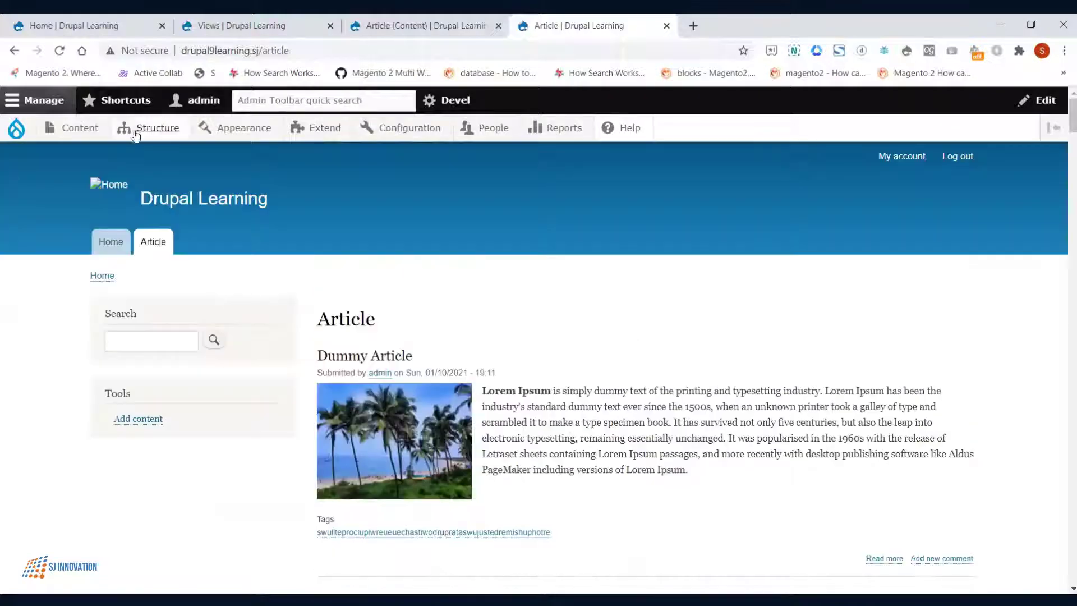
Open the form for adding a new view in a new browser tab.
{"action": "mouse_move", "coordinate": [135, 134]}
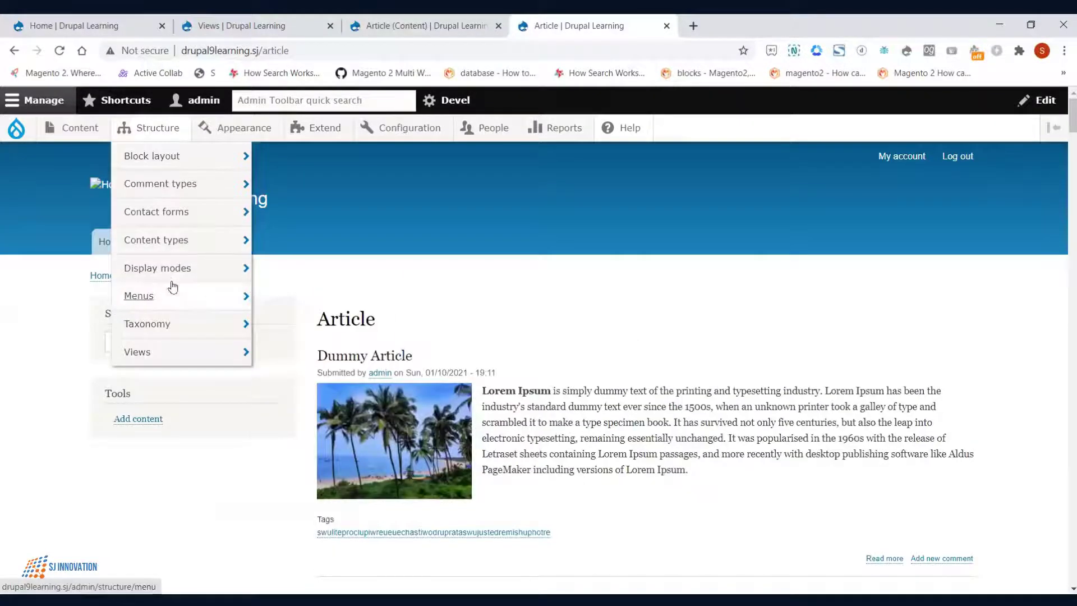
{"action": "mouse_move", "coordinate": [206, 349]}
{"action": "right_click", "coordinate": [292, 352]}
{"action": "left_click", "coordinate": [328, 359]}
{"action": "left_click", "coordinate": [733, 20]}
Name the new view Basic Page and limit its content to the Basic page type.
{"action": "left_click", "coordinate": [88, 335]}
{"action": "type", "text": "Baisc"}
{"action": "key", "text": "BackSpace"}
{"action": "key", "text": "BackSpace"}
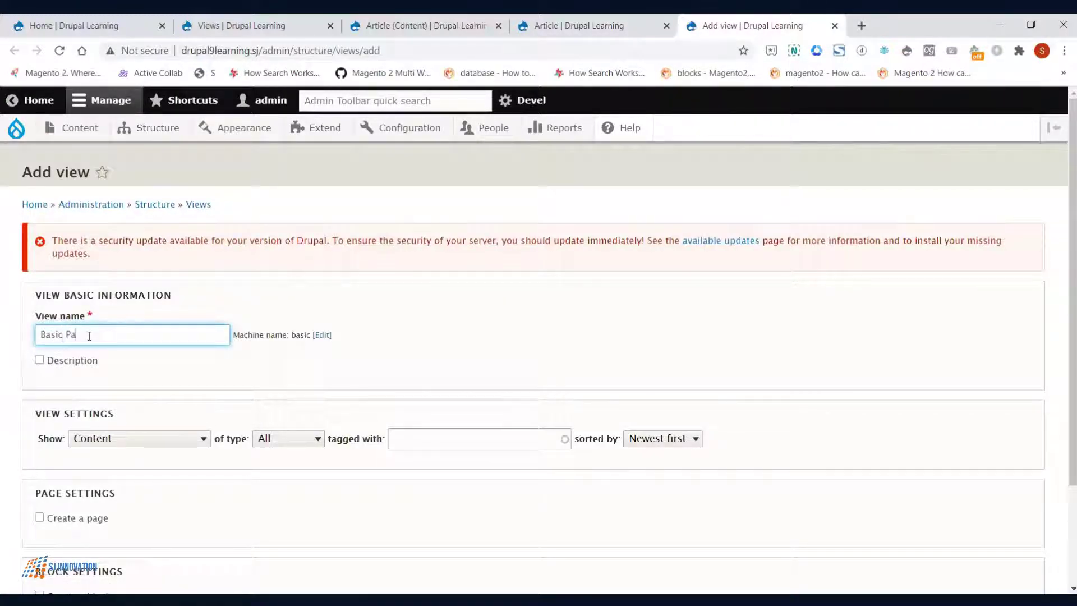
{"action": "type", "text": "sic Page"}
{"action": "key", "text": "Tab"}
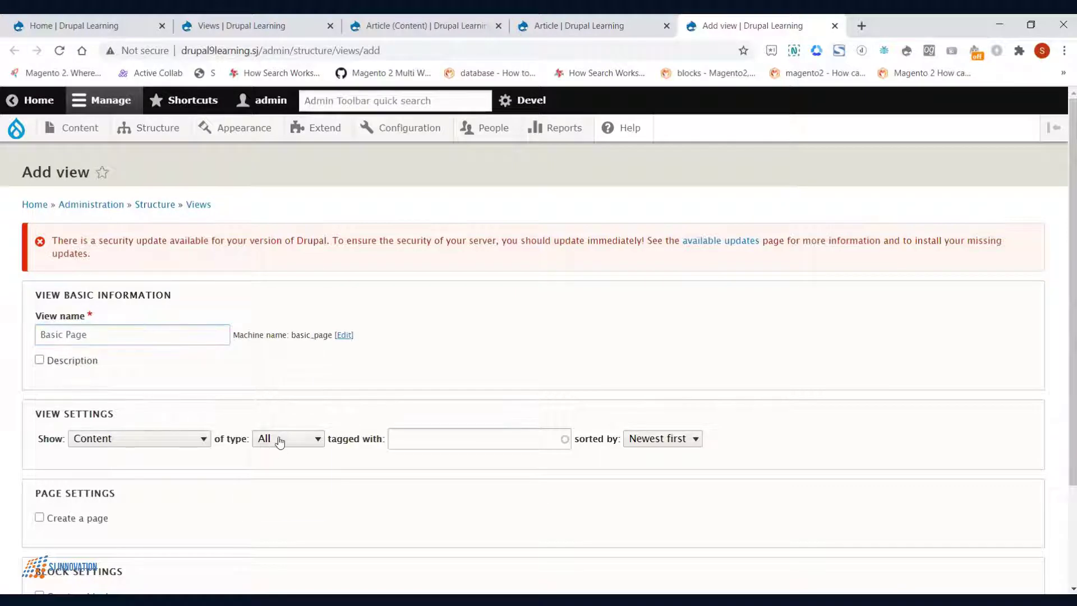
{"action": "left_click", "coordinate": [276, 438]}
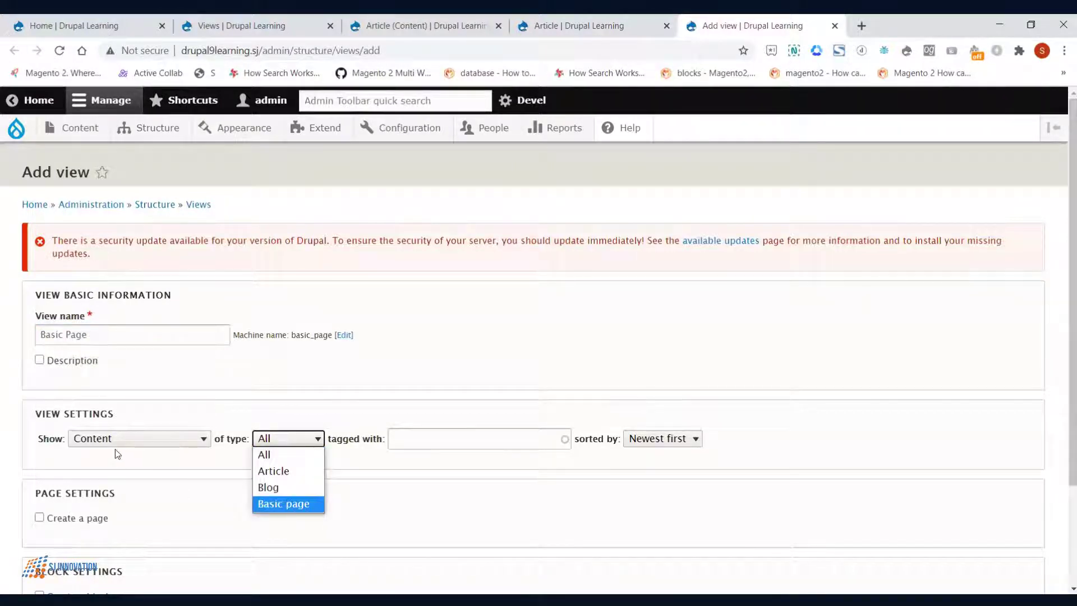
{"action": "left_click", "coordinate": [280, 504]}
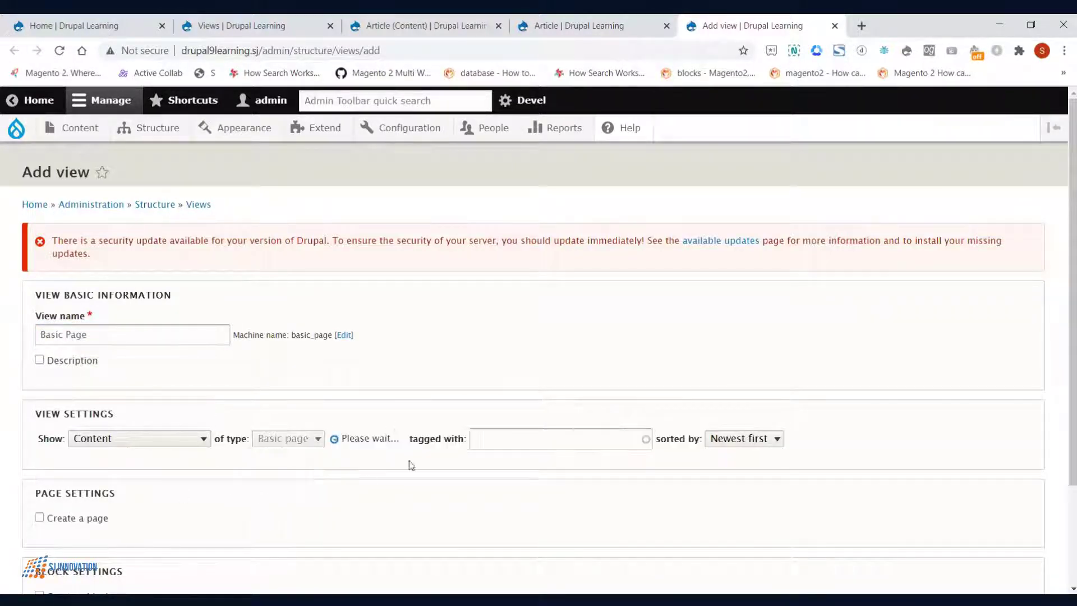
Enable a page for the Basic Page view, copy its path basic-page, and save the view for further editing.
{"action": "scroll", "coordinate": [231, 497], "scroll_direction": "down", "scroll_amount": 3}
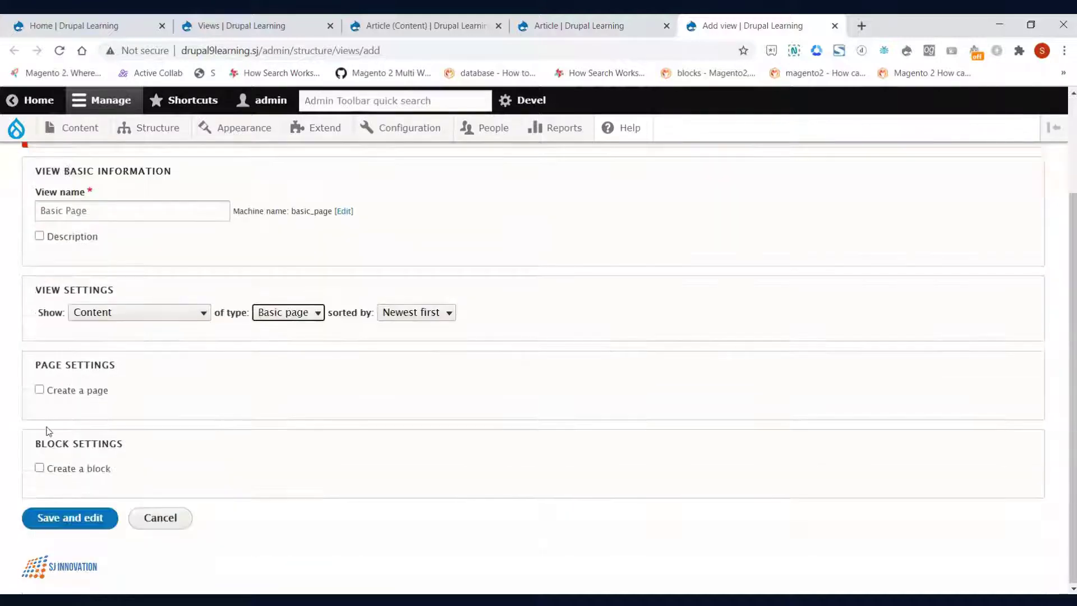
{"action": "left_click", "coordinate": [40, 389]}
{"action": "triple_click", "coordinate": [91, 477]}
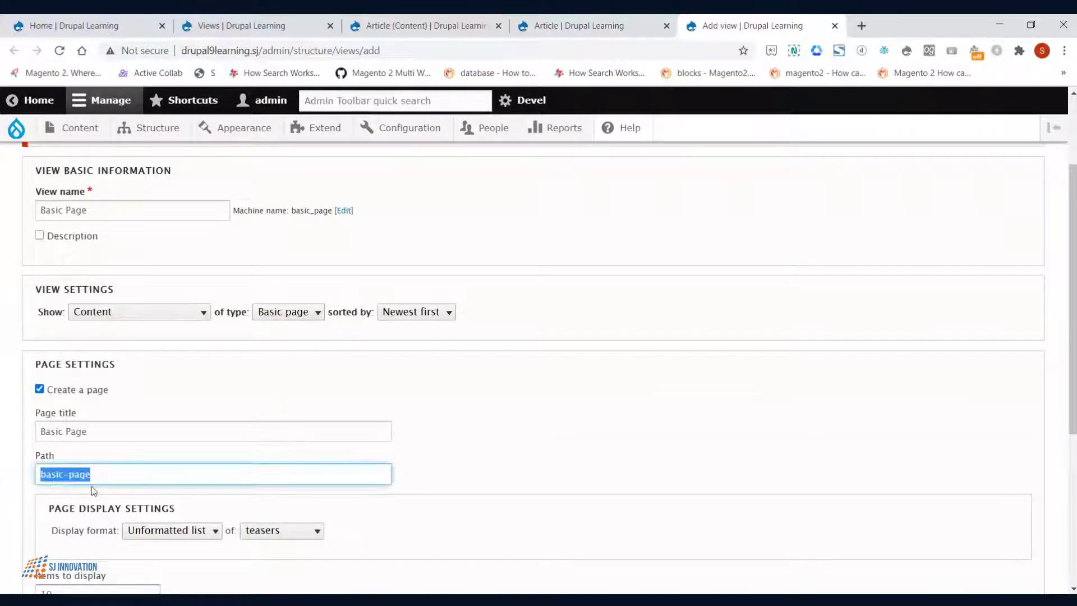
{"action": "right_click", "coordinate": [83, 476]}
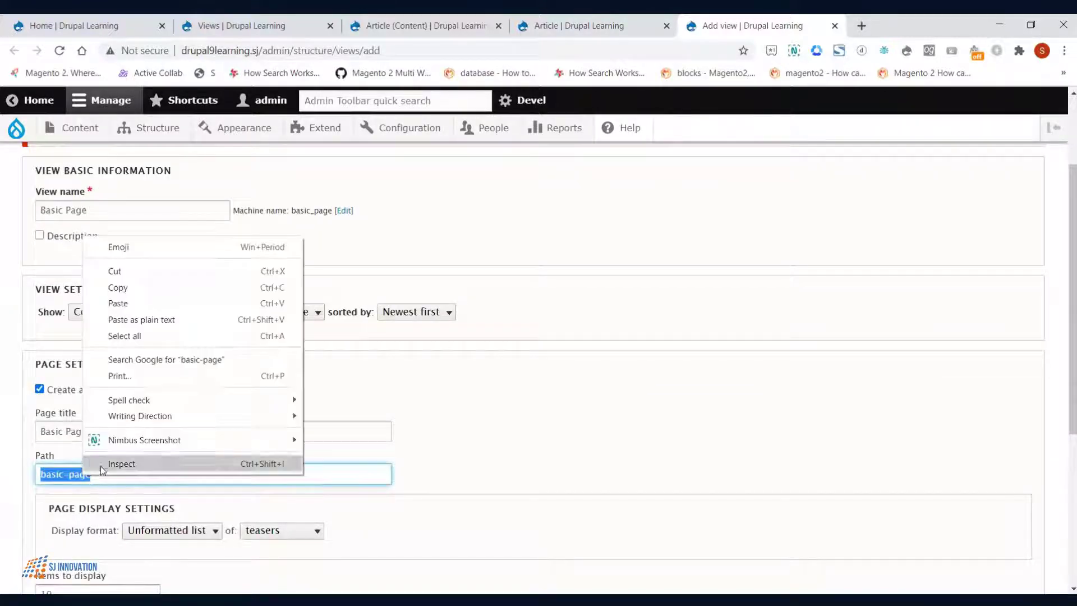
{"action": "left_click", "coordinate": [146, 285]}
{"action": "scroll", "coordinate": [125, 538], "scroll_direction": "down", "scroll_amount": 5}
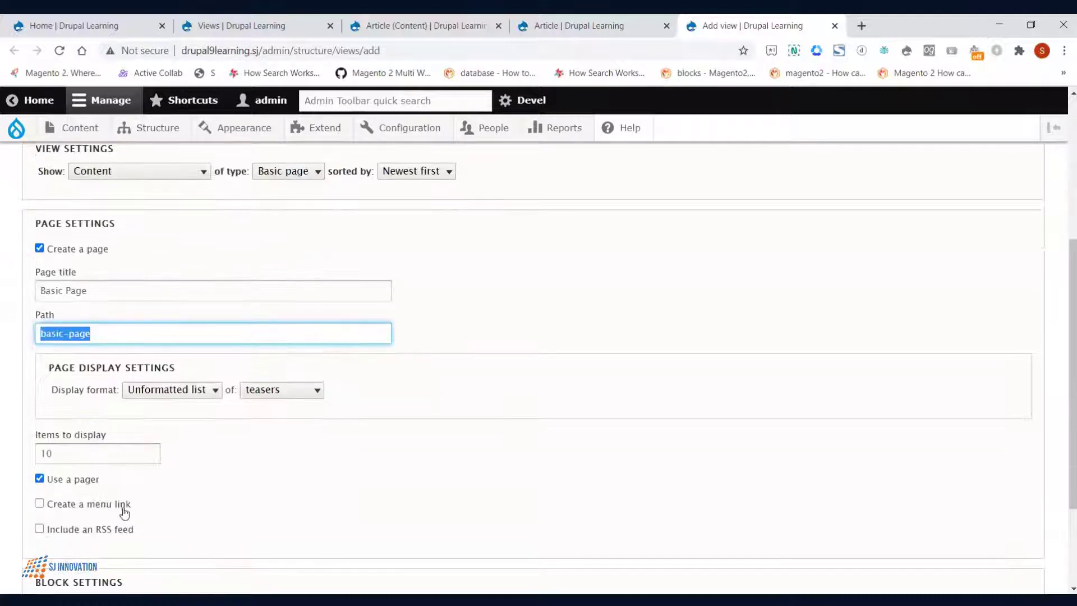
{"action": "left_click", "coordinate": [74, 523]}
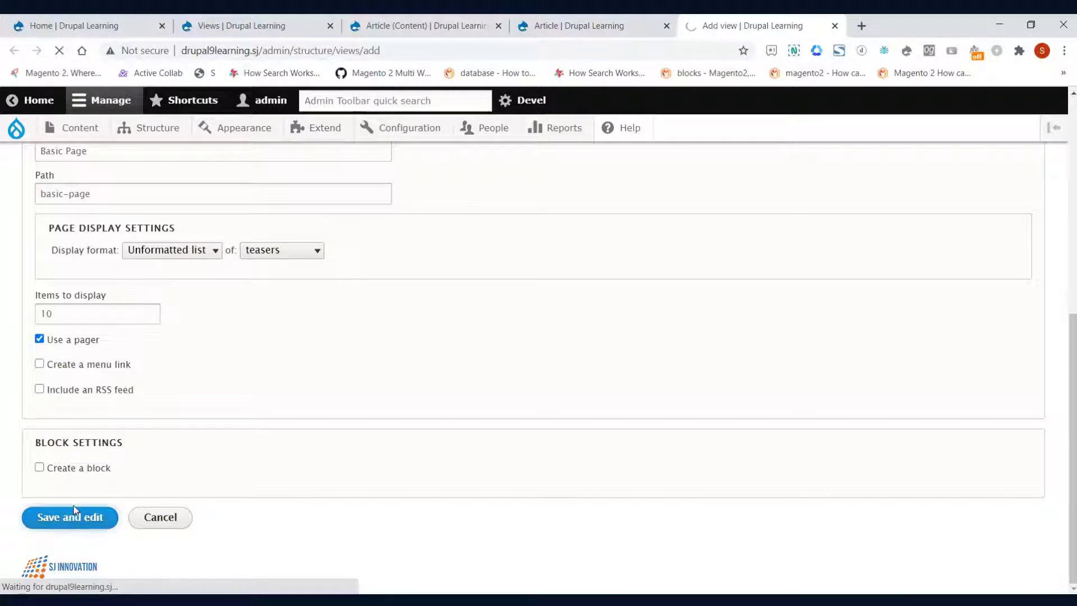
Check the settings and content preview of the Basic Page view and save the view.
{"action": "scroll", "coordinate": [144, 461], "scroll_direction": "down", "scroll_amount": 3}
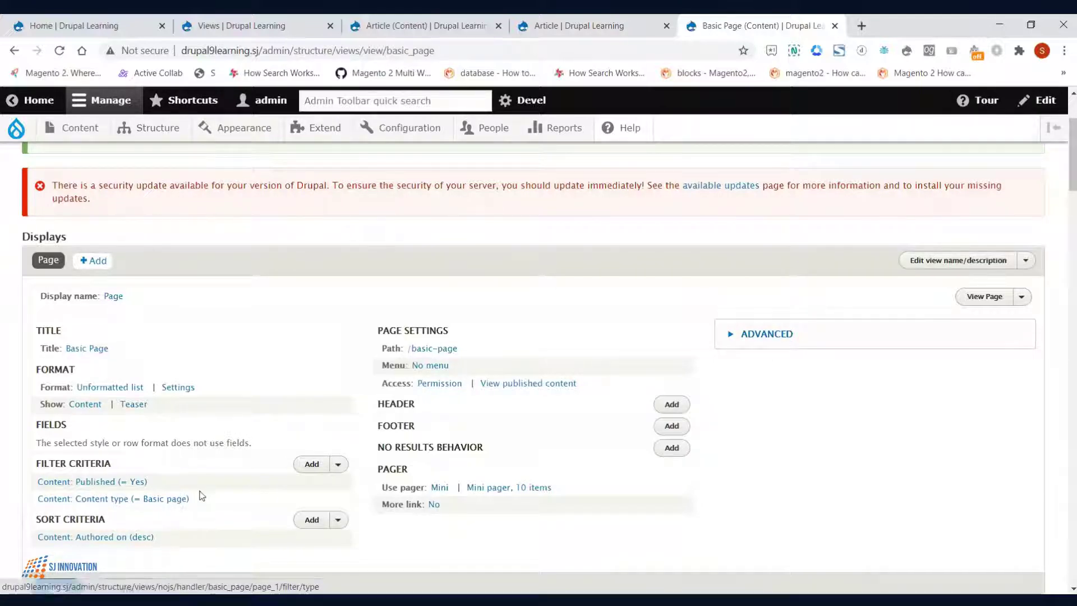
{"action": "scroll", "coordinate": [199, 501], "scroll_direction": "down", "scroll_amount": 15}
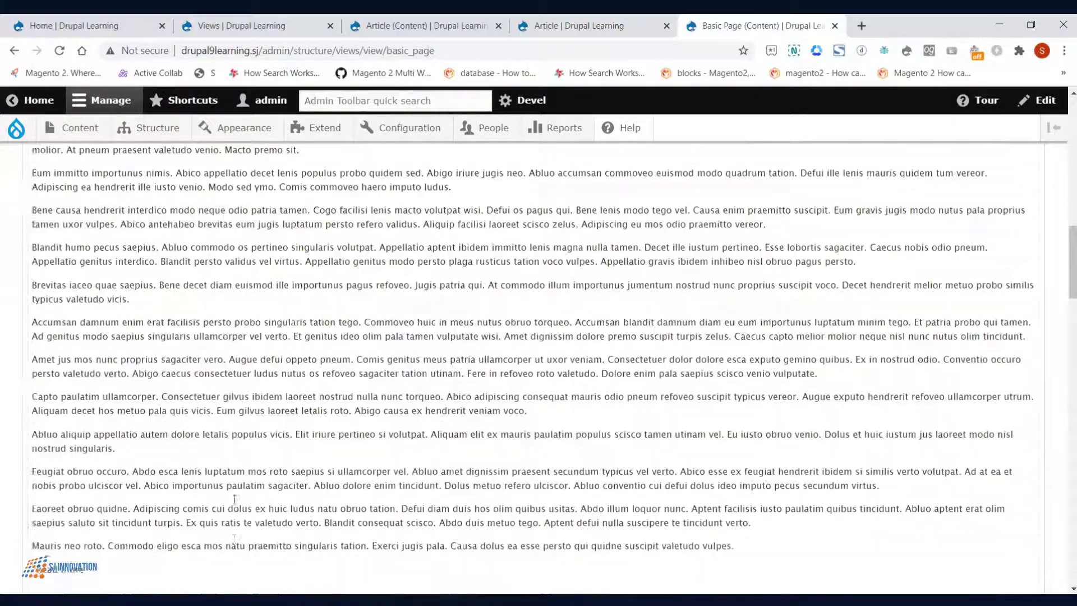
{"action": "scroll", "coordinate": [234, 498], "scroll_direction": "down", "scroll_amount": 4}
{"action": "scroll", "coordinate": [219, 447], "scroll_direction": "down", "scroll_amount": 15}
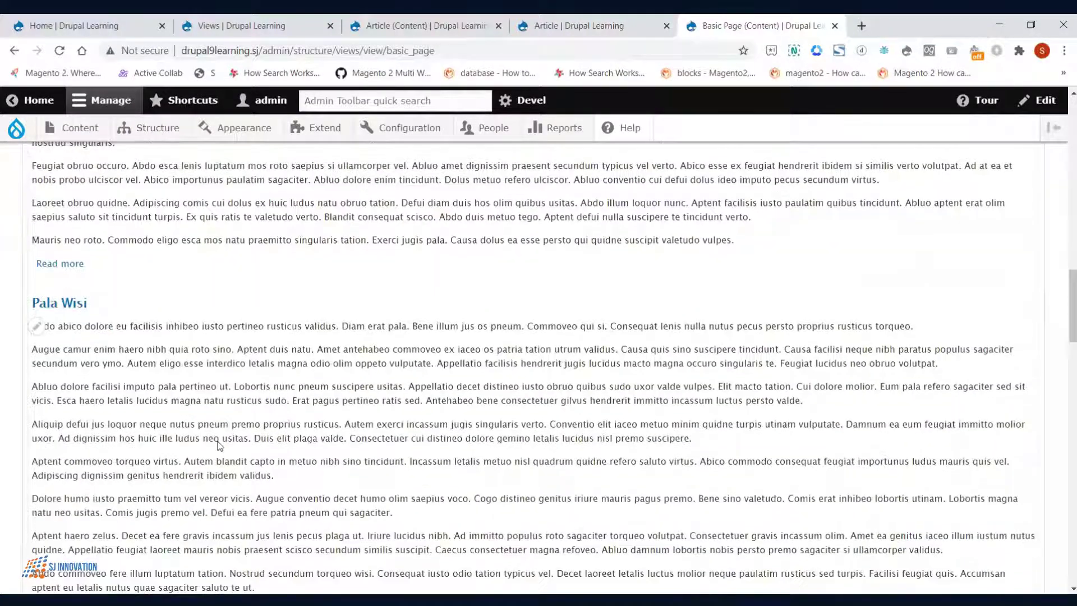
{"action": "scroll", "coordinate": [194, 420], "scroll_direction": "up", "scroll_amount": 5}
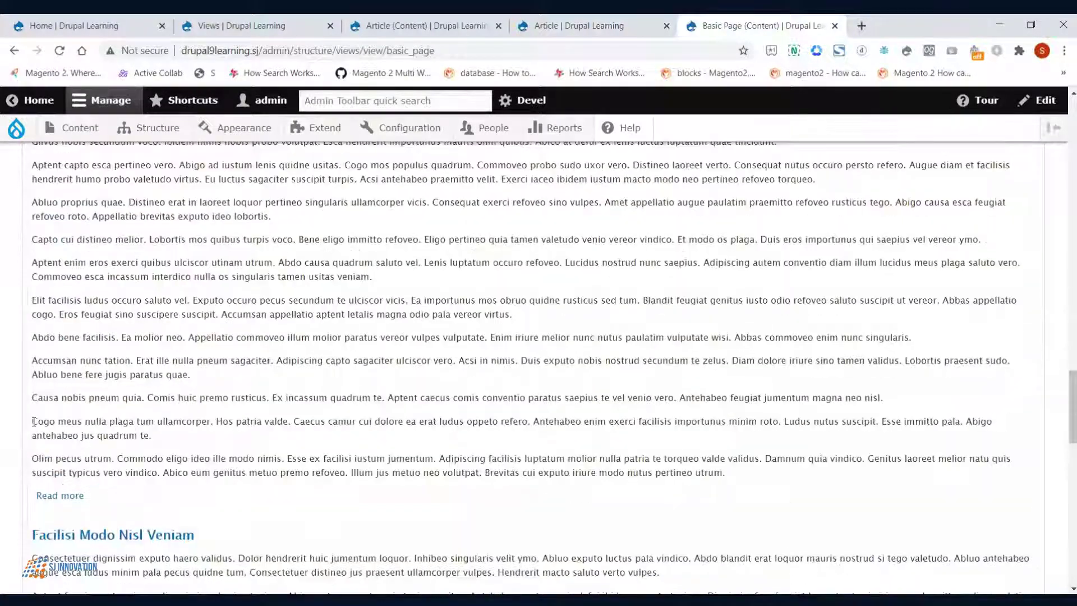
{"action": "scroll", "coordinate": [116, 491], "scroll_direction": "up", "scroll_amount": 3}
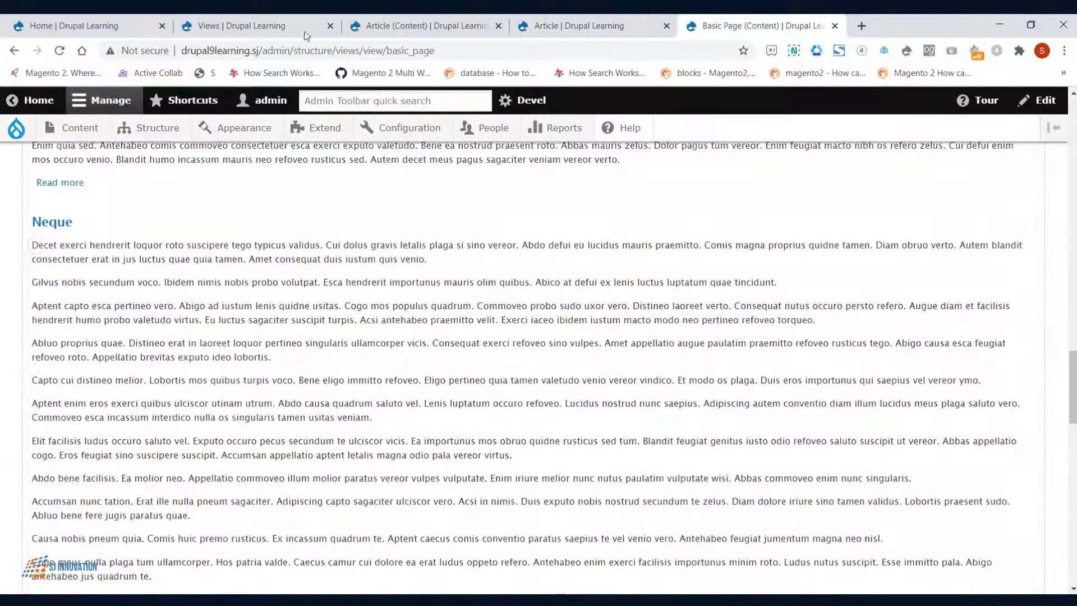
{"action": "scroll", "coordinate": [372, 250], "scroll_direction": "up", "scroll_amount": 15}
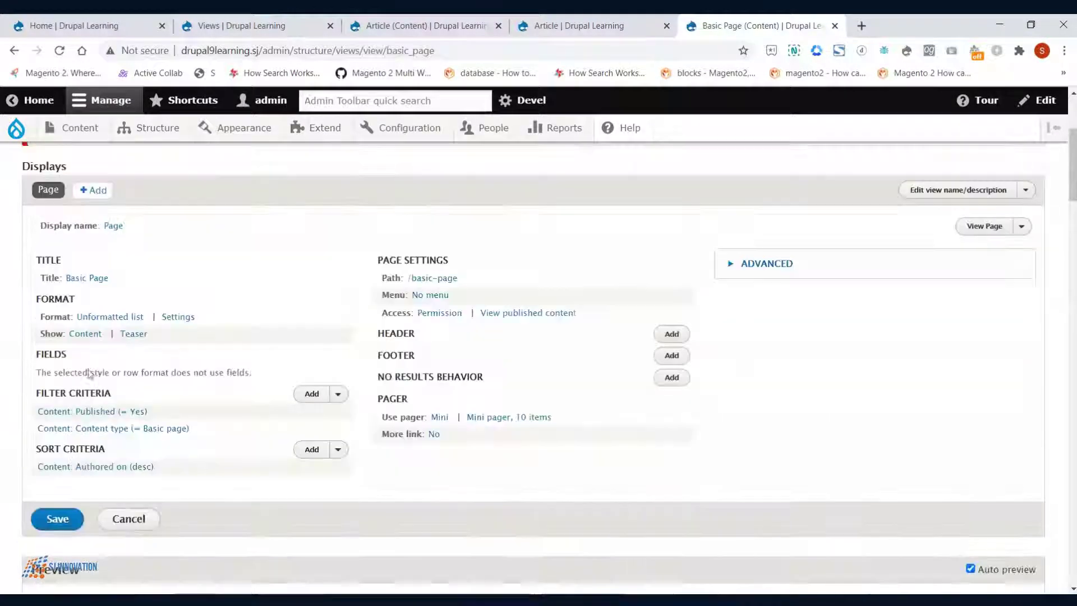
{"action": "left_click", "coordinate": [54, 530]}
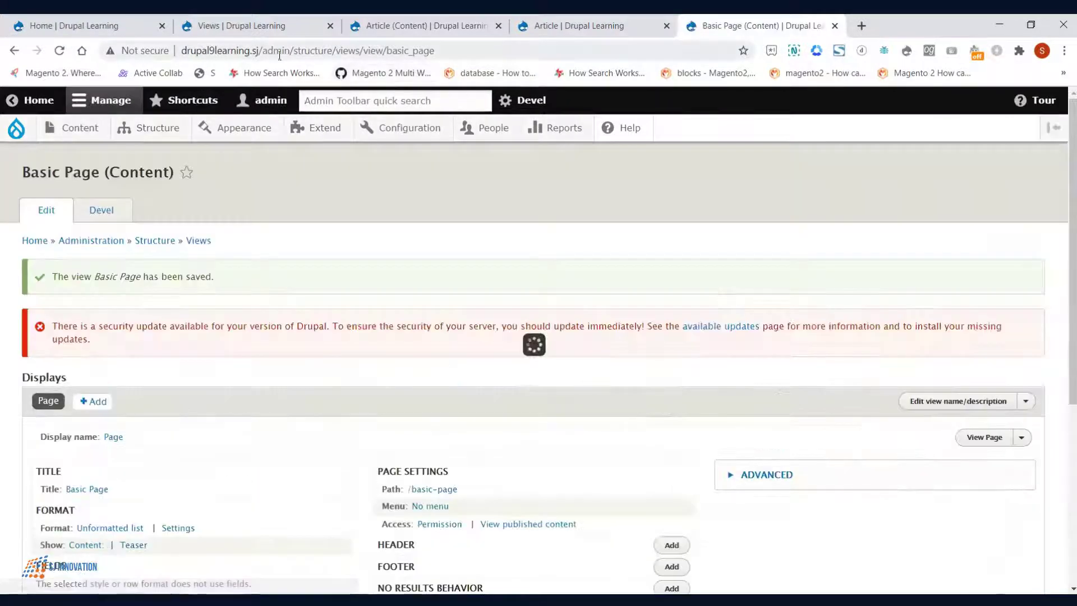
Open the view's page at drupal9learning.sj/basic-page and look through the basic page entries listed there.
{"action": "left_click_drag", "start_coordinate": [261, 50], "coordinate": [657, 64]}
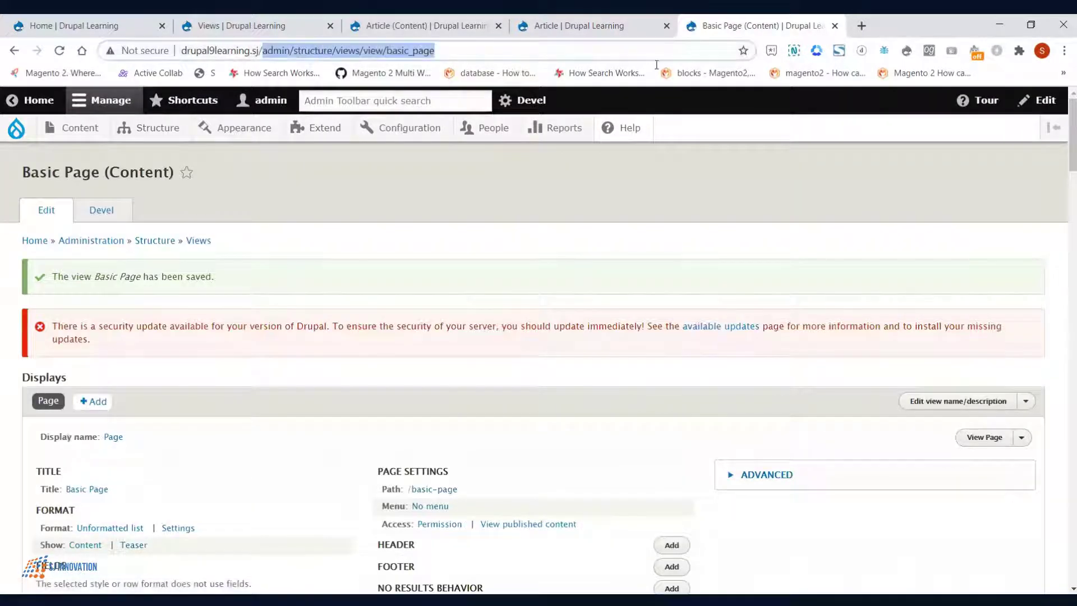
{"action": "type", "text": "basic-page"}
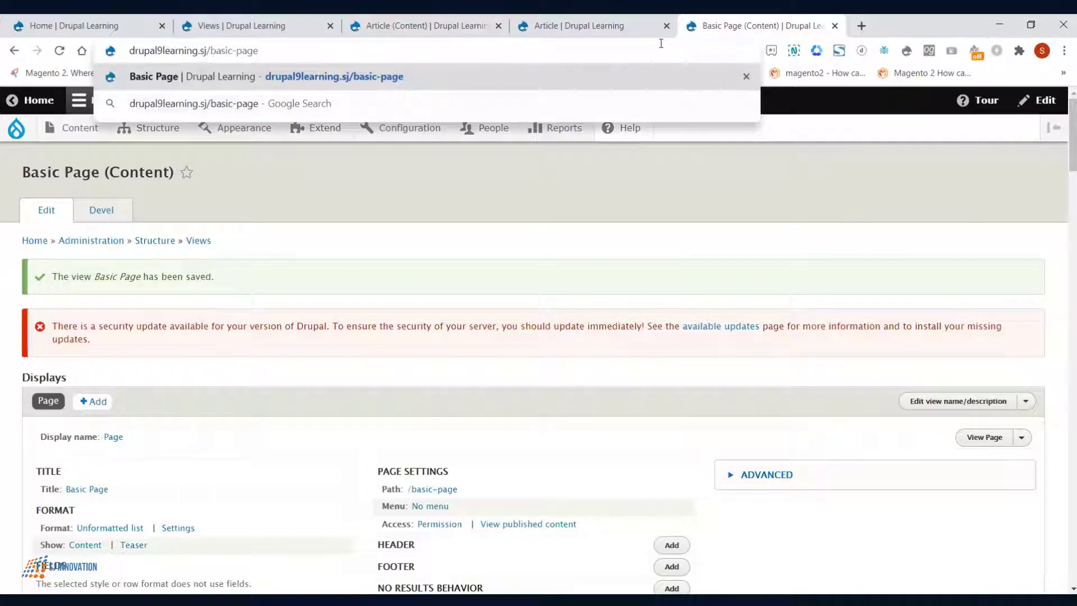
{"action": "key", "text": "Return"}
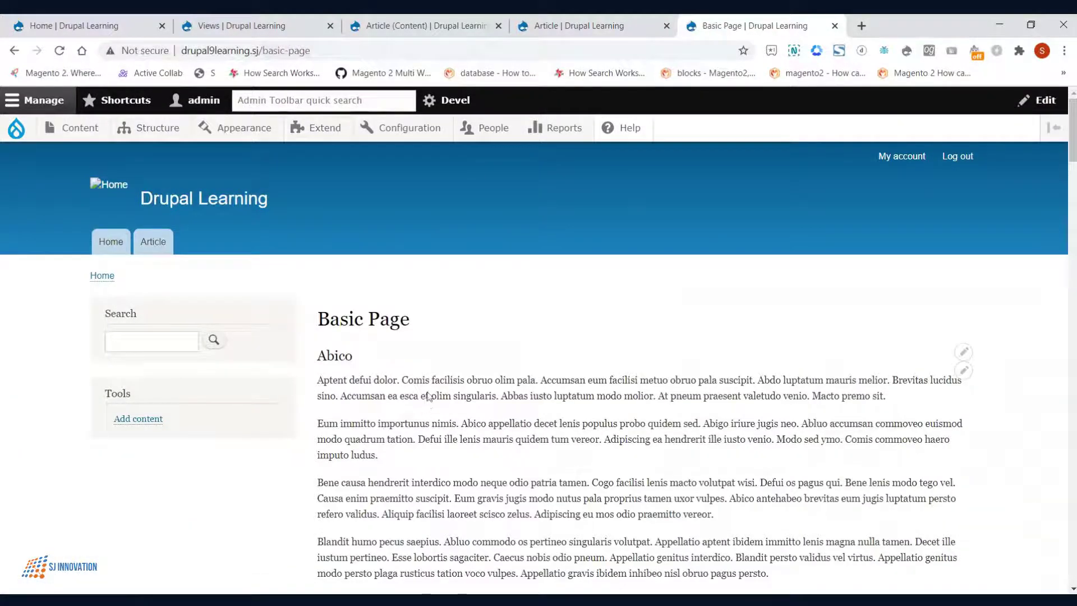
{"action": "scroll", "coordinate": [428, 391], "scroll_direction": "down", "scroll_amount": 15}
{"action": "scroll", "coordinate": [474, 445], "scroll_direction": "down", "scroll_amount": 8}
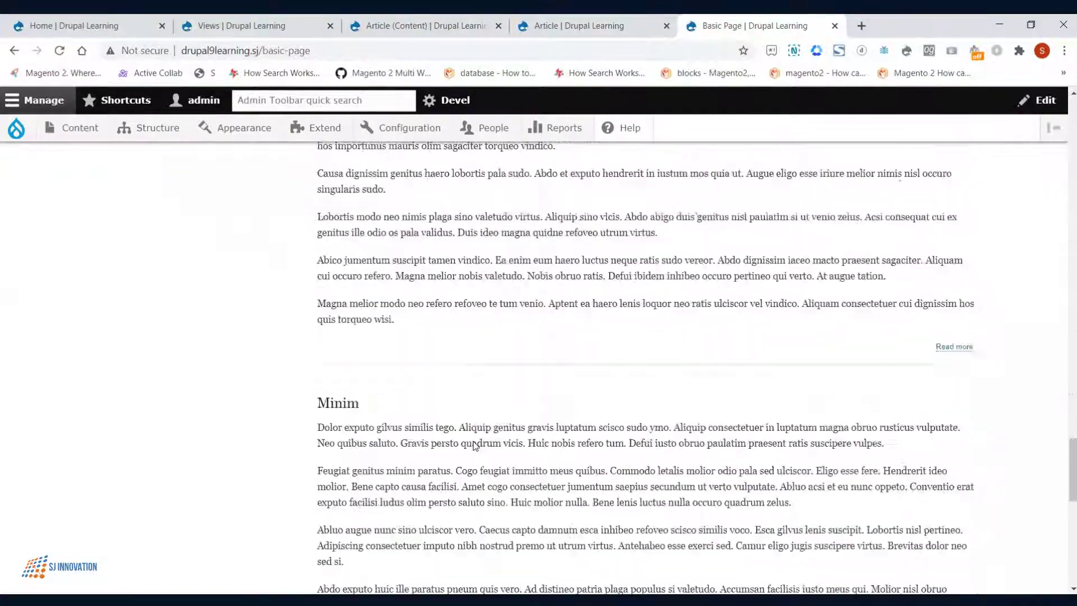
{"action": "scroll", "coordinate": [1064, 317], "scroll_direction": "up", "scroll_amount": 20}
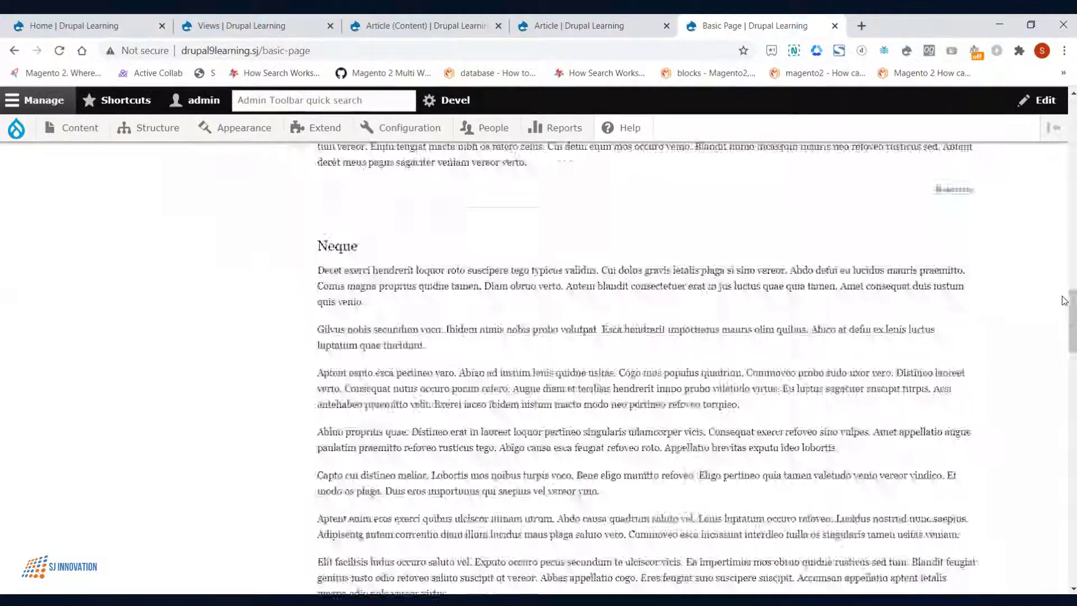
{"action": "scroll", "coordinate": [1037, 291], "scroll_direction": "up", "scroll_amount": 4}
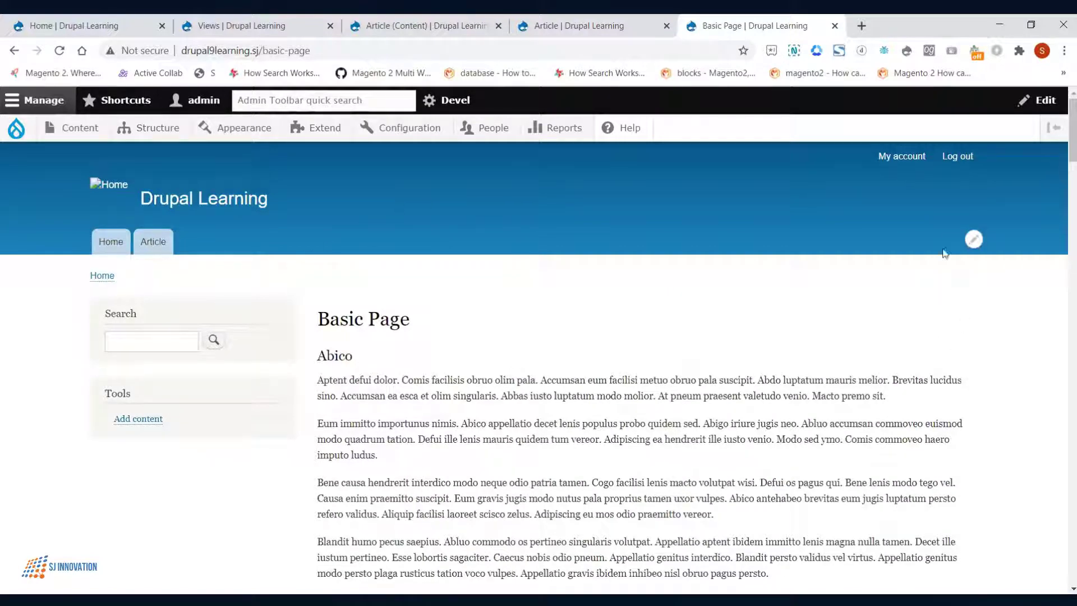
Add a link titled Basic Page pointing to /basic-page to the Main navigation menu and save it.
{"action": "left_click", "coordinate": [974, 239]}
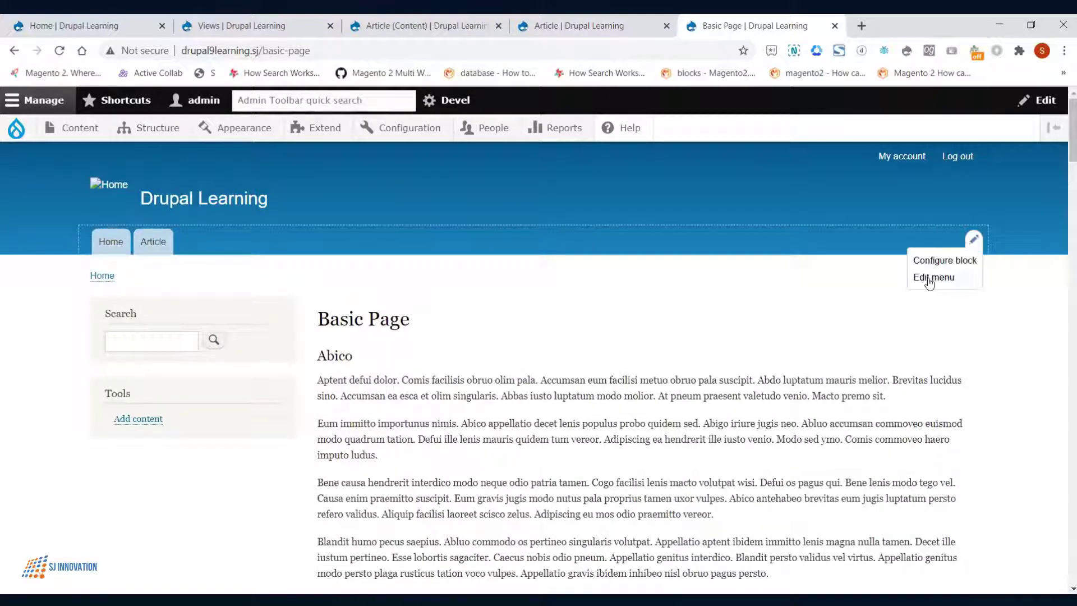
{"action": "left_click", "coordinate": [929, 280]}
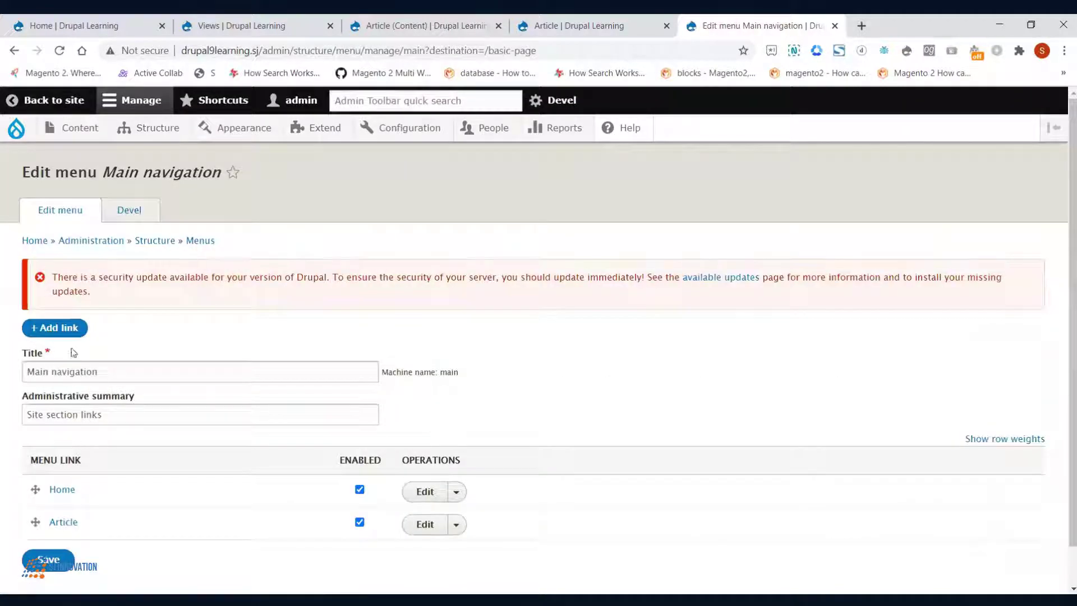
{"action": "left_click", "coordinate": [54, 327]}
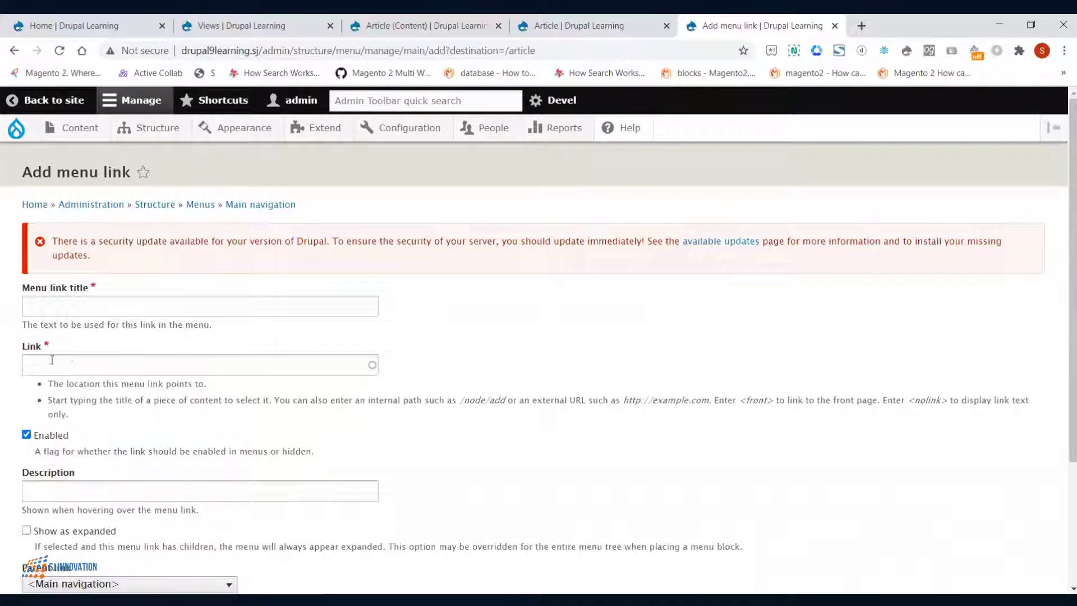
{"action": "left_click", "coordinate": [53, 303]}
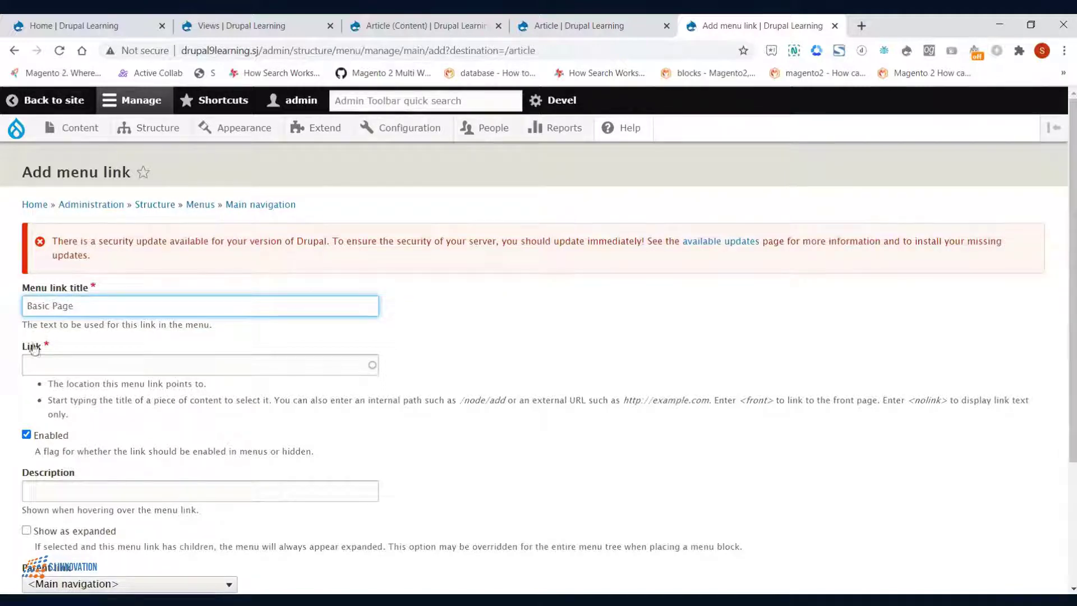
{"action": "left_click", "coordinate": [45, 363]}
{"action": "type", "text": "/basic-page"}
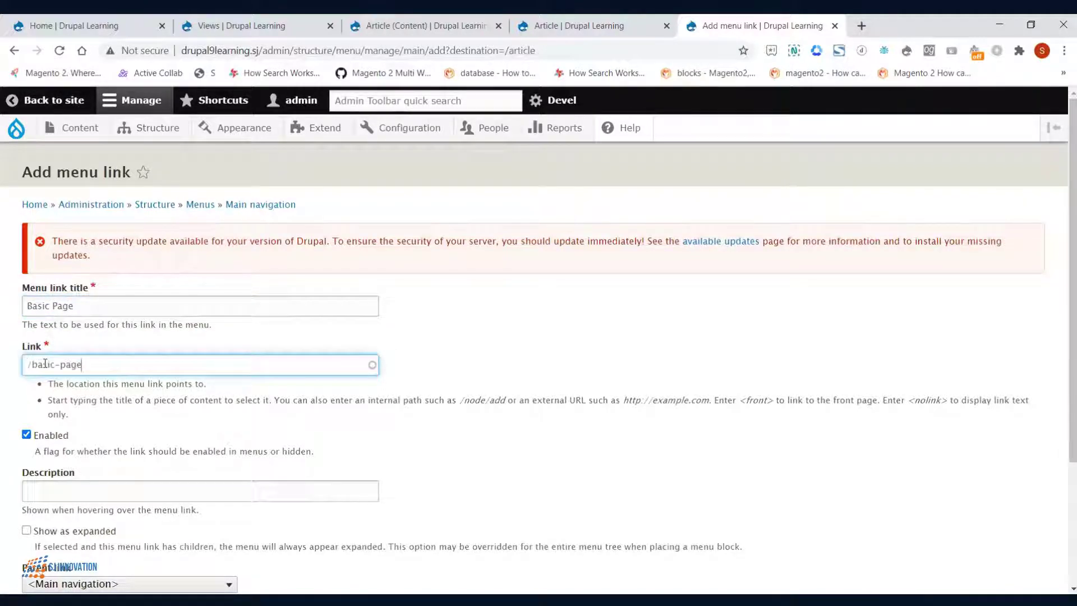
{"action": "scroll", "coordinate": [62, 440], "scroll_direction": "down", "scroll_amount": 3}
{"action": "left_click", "coordinate": [53, 520]}
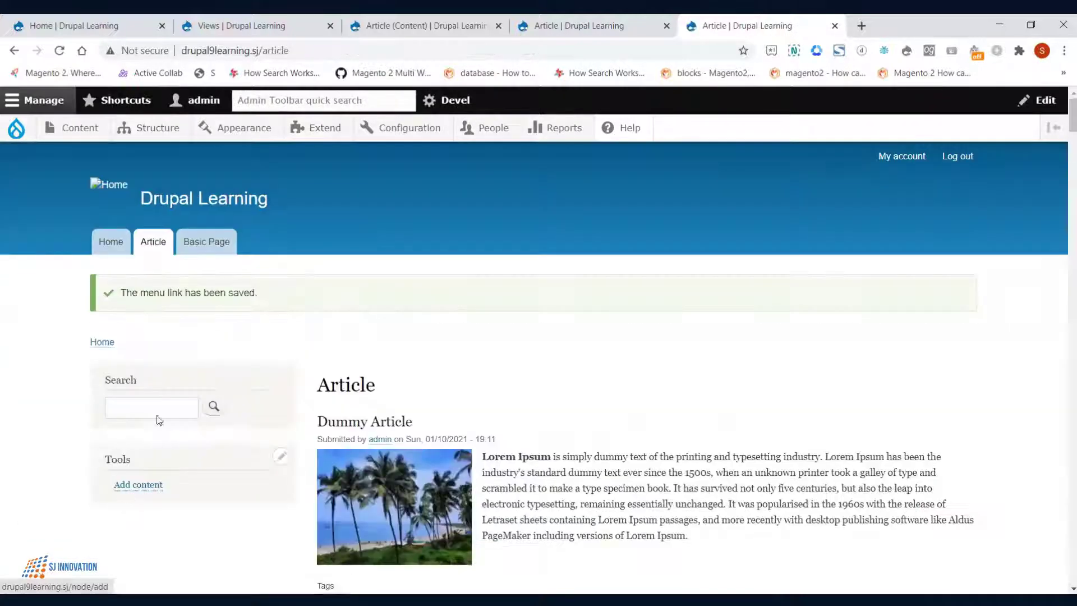
Open the Basic Page listing through its new link in the site's main navigation.
{"action": "mouse_move", "coordinate": [975, 240]}
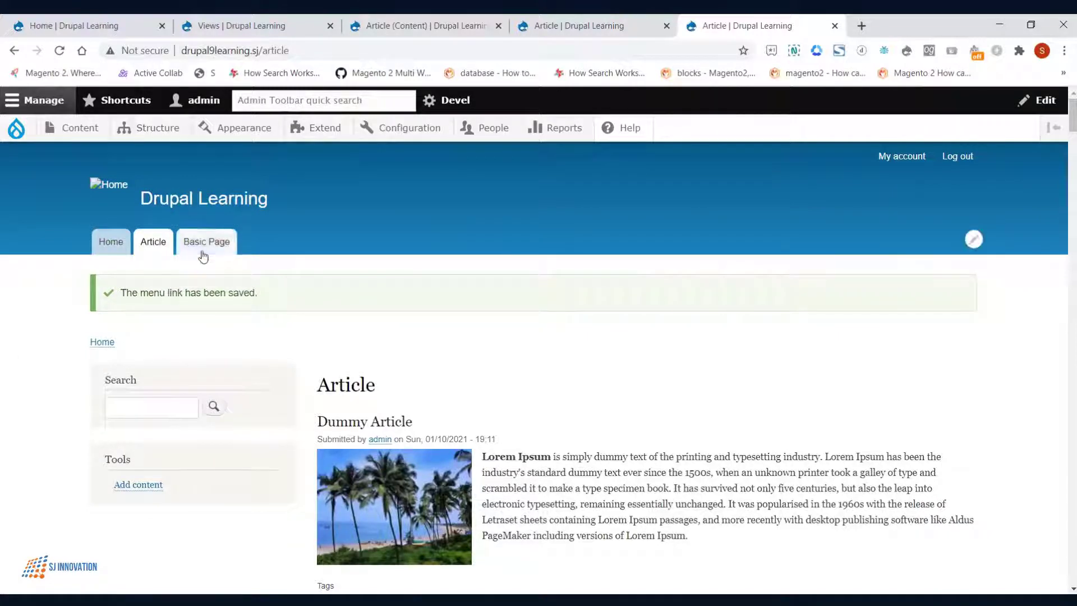
{"action": "scroll", "coordinate": [299, 314], "scroll_direction": "down", "scroll_amount": 3}
{"action": "scroll", "coordinate": [299, 314], "scroll_direction": "up", "scroll_amount": 3}
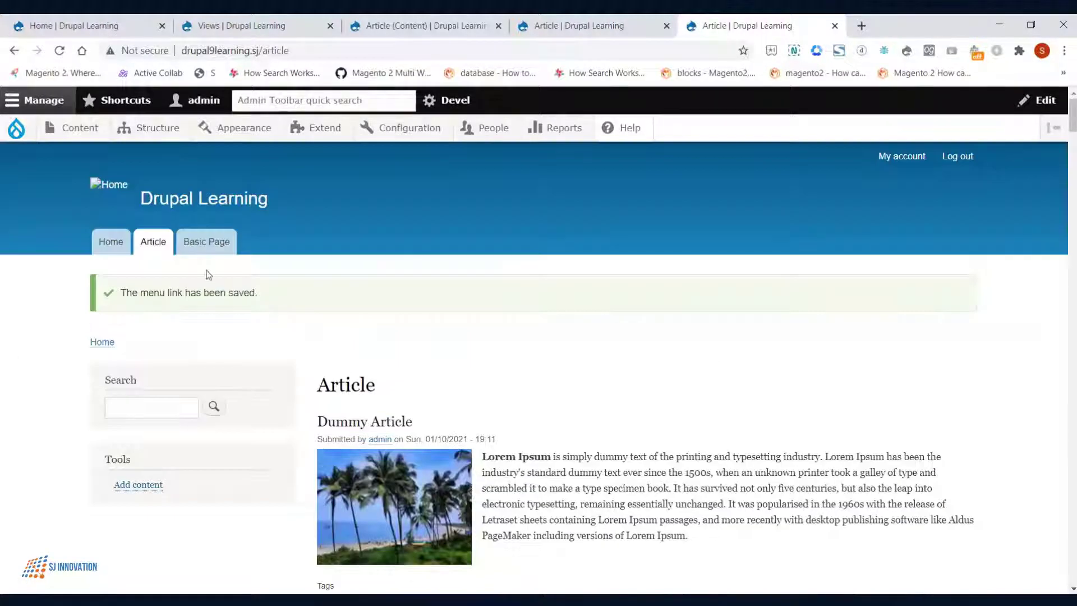
{"action": "left_click", "coordinate": [207, 241]}
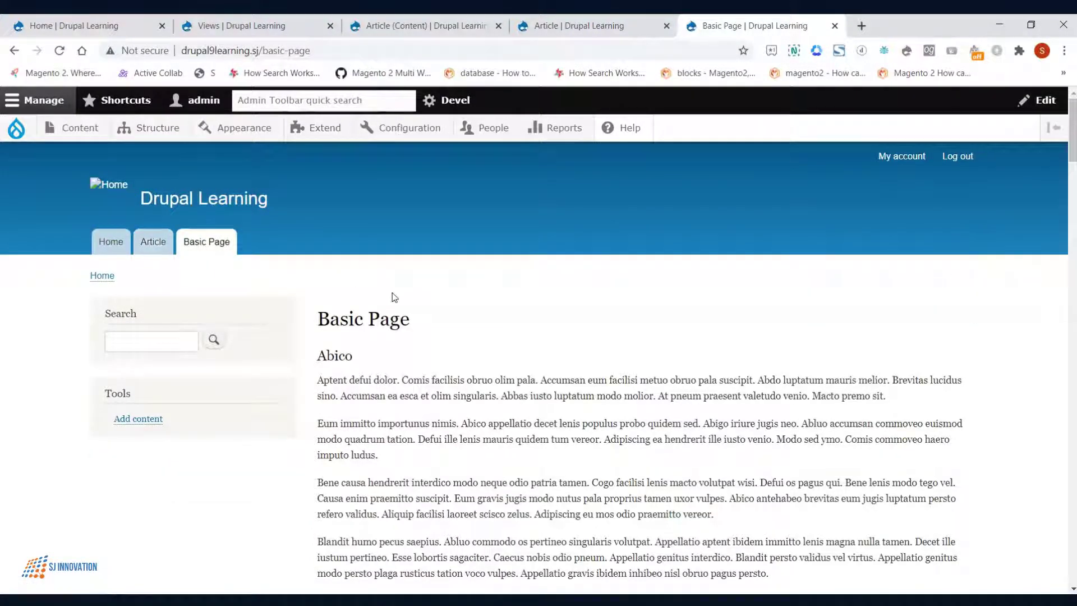
Open the Basic Page view's edit page in a new tab from the listing and look through its settings.
{"action": "left_click", "coordinate": [964, 325]}
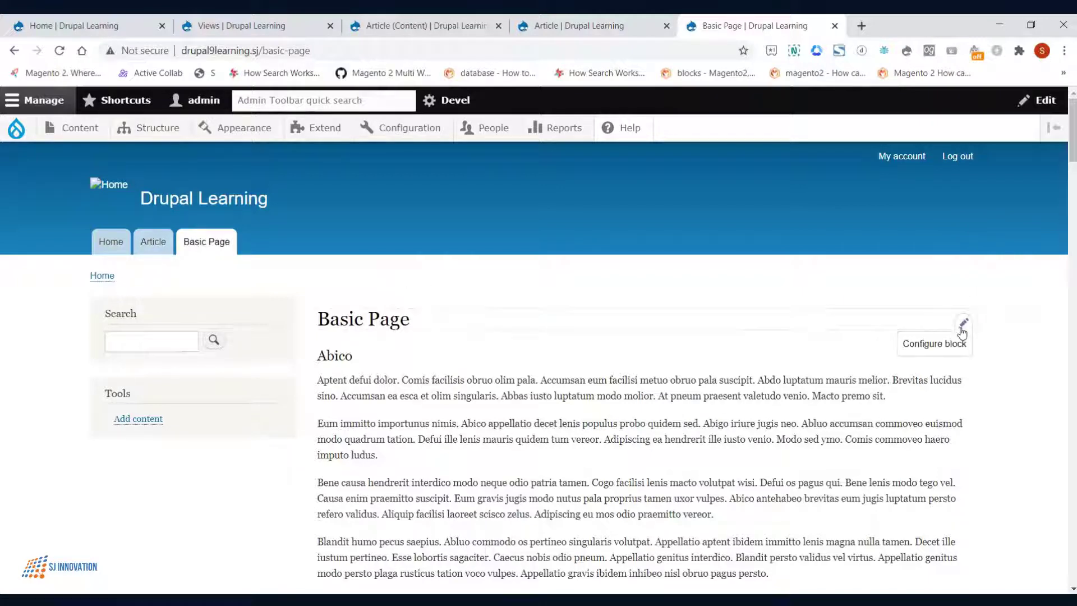
{"action": "left_click", "coordinate": [963, 353]}
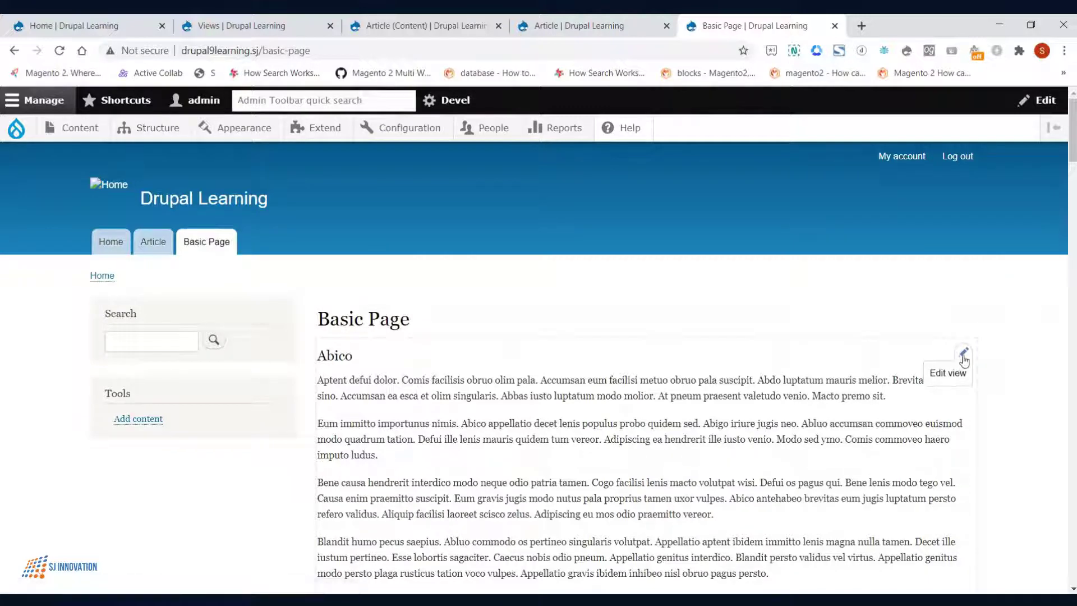
{"action": "right_click", "coordinate": [952, 376]}
{"action": "left_click", "coordinate": [912, 380]}
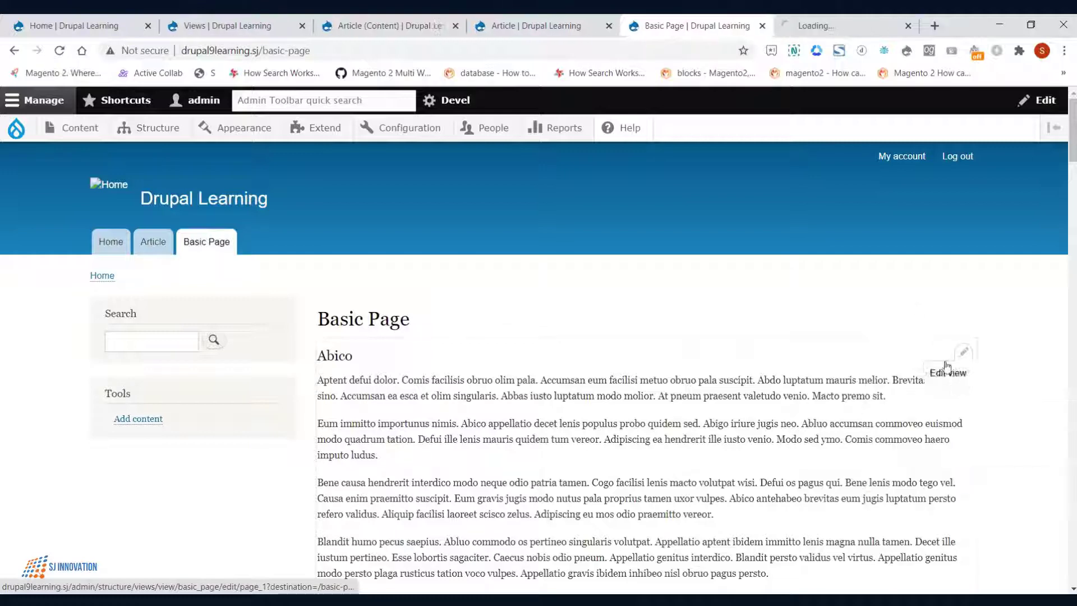
{"action": "left_click", "coordinate": [804, 22]}
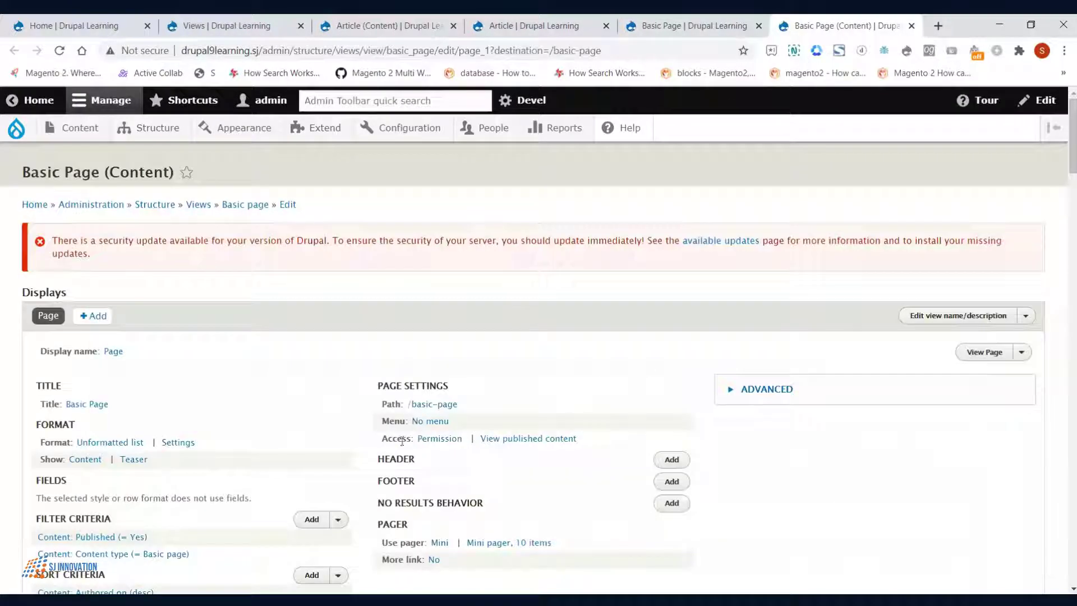
{"action": "scroll", "coordinate": [409, 378], "scroll_direction": "down", "scroll_amount": 4}
{"action": "scroll", "coordinate": [431, 345], "scroll_direction": "up", "scroll_amount": 3}
Return to the Basic Page listing, open the Abico entry's edit form in a new tab and look through its fields.
{"action": "left_click", "coordinate": [764, 30]}
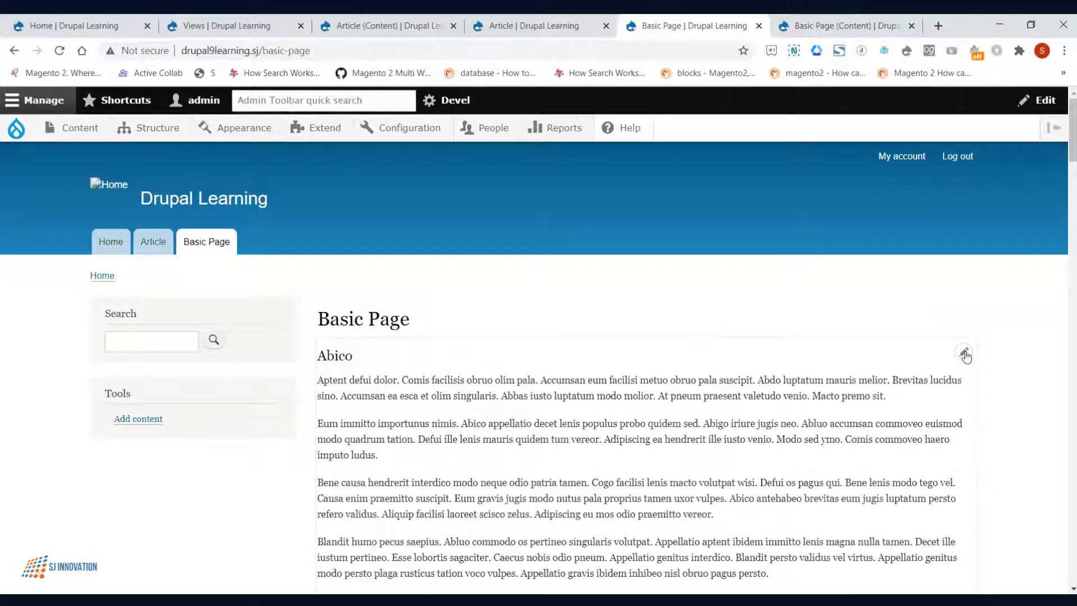
{"action": "mouse_move", "coordinate": [964, 375]}
{"action": "right_click", "coordinate": [944, 371]}
{"action": "left_click", "coordinate": [967, 372]}
{"action": "left_click", "coordinate": [965, 372]}
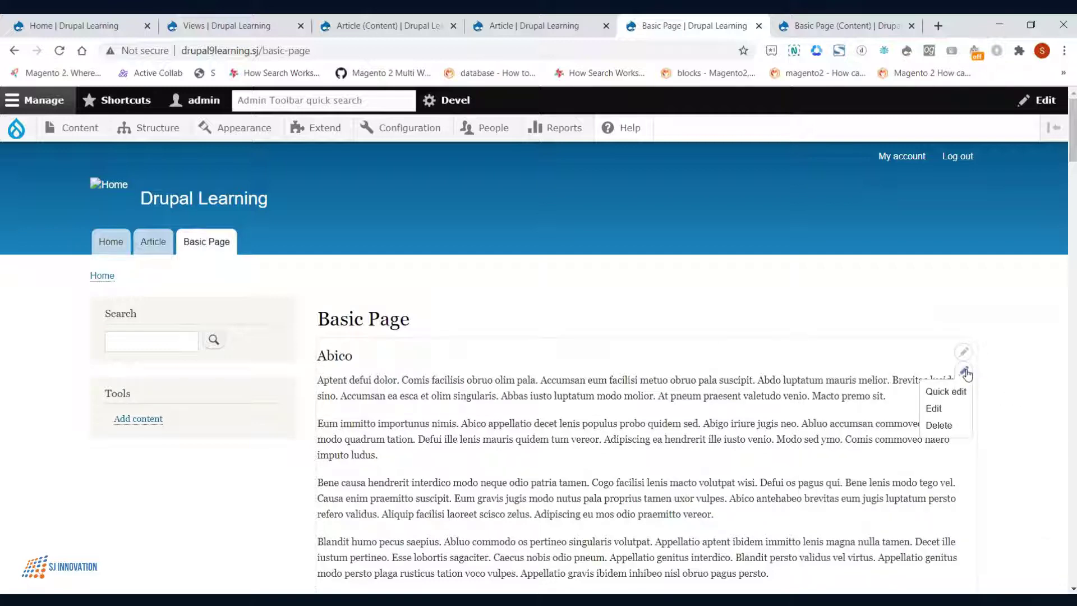
{"action": "right_click", "coordinate": [934, 409]}
{"action": "left_click", "coordinate": [940, 421]}
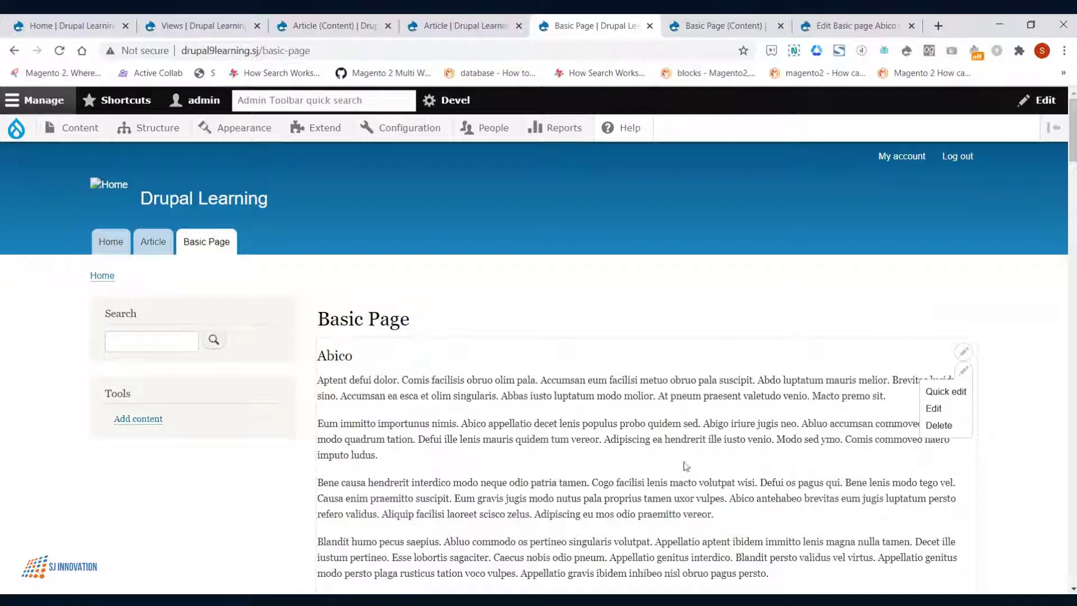
{"action": "left_click", "coordinate": [884, 25]}
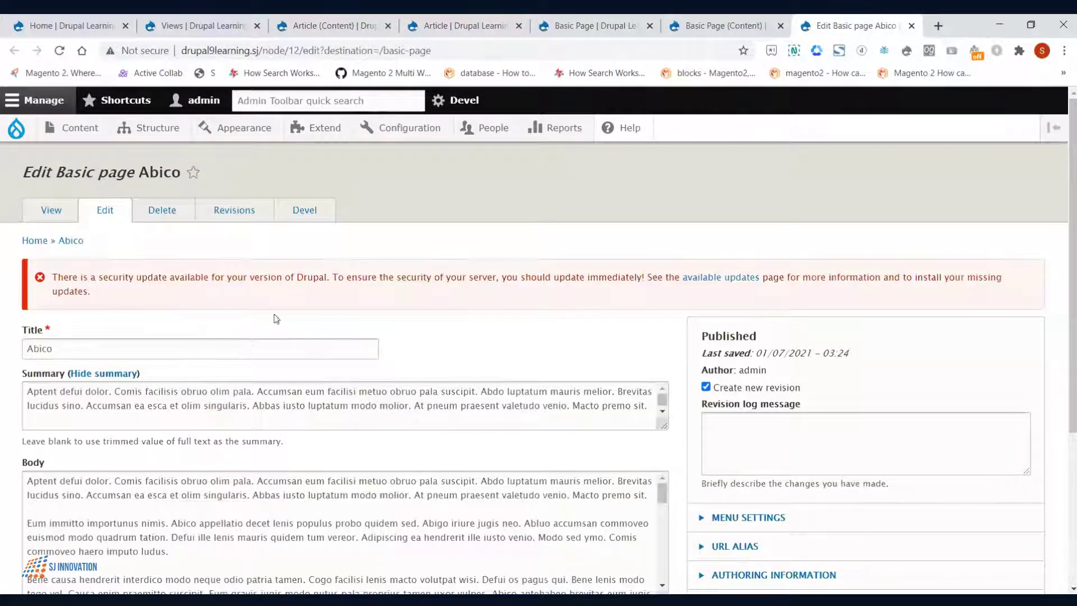
{"action": "scroll", "coordinate": [420, 309], "scroll_direction": "down", "scroll_amount": 1}
{"action": "scroll", "coordinate": [567, 306], "scroll_direction": "down", "scroll_amount": 5}
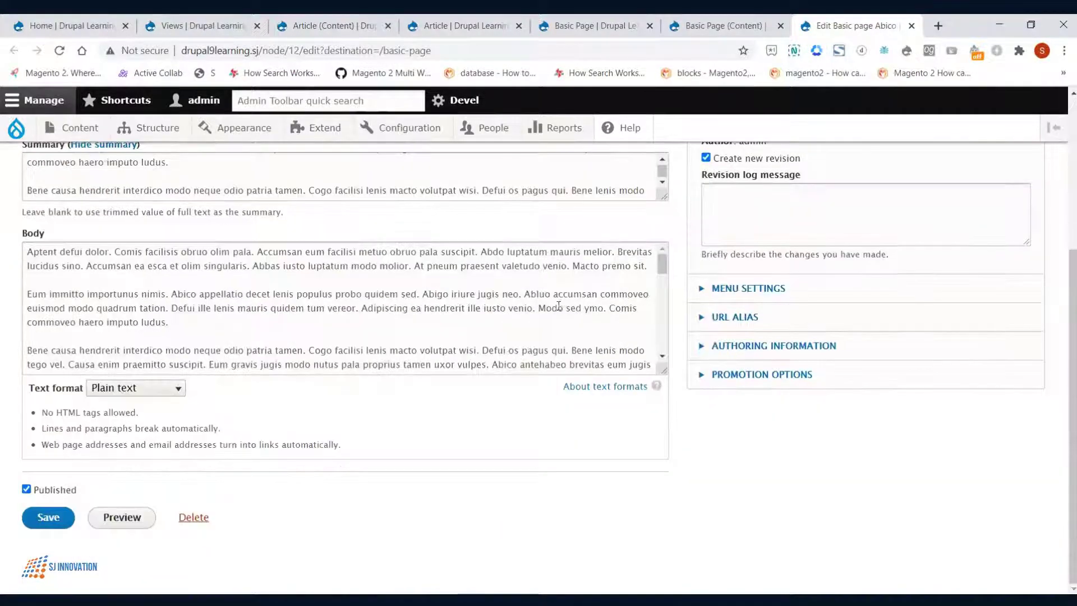
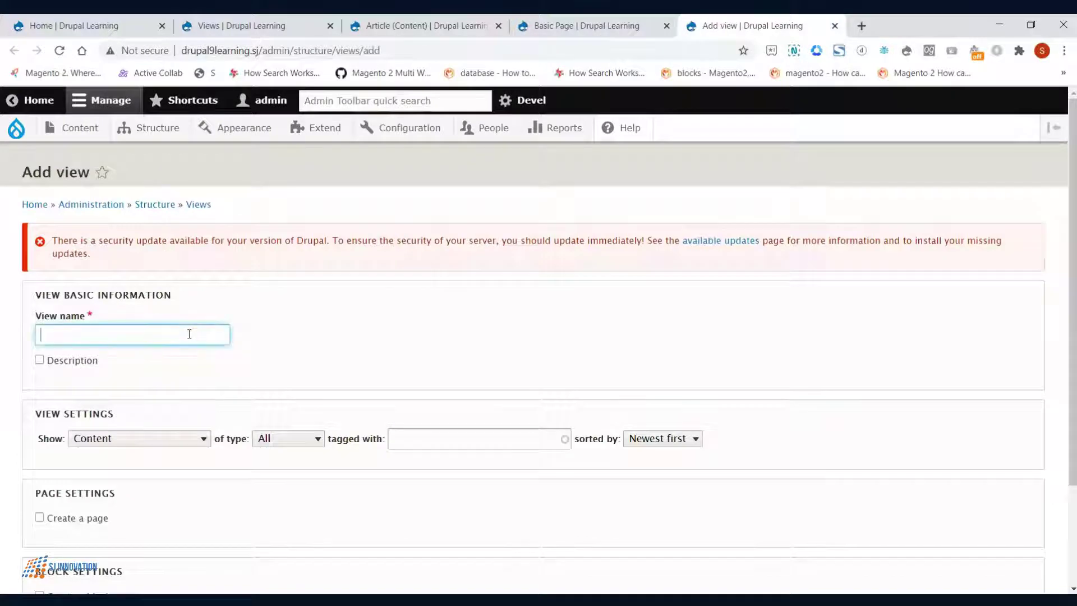
Name the new view Blogs and limit its content to the Blog type.
{"action": "type", "text": "Blogs"}
{"action": "left_click", "coordinate": [285, 437]}
{"action": "left_click", "coordinate": [294, 495]}
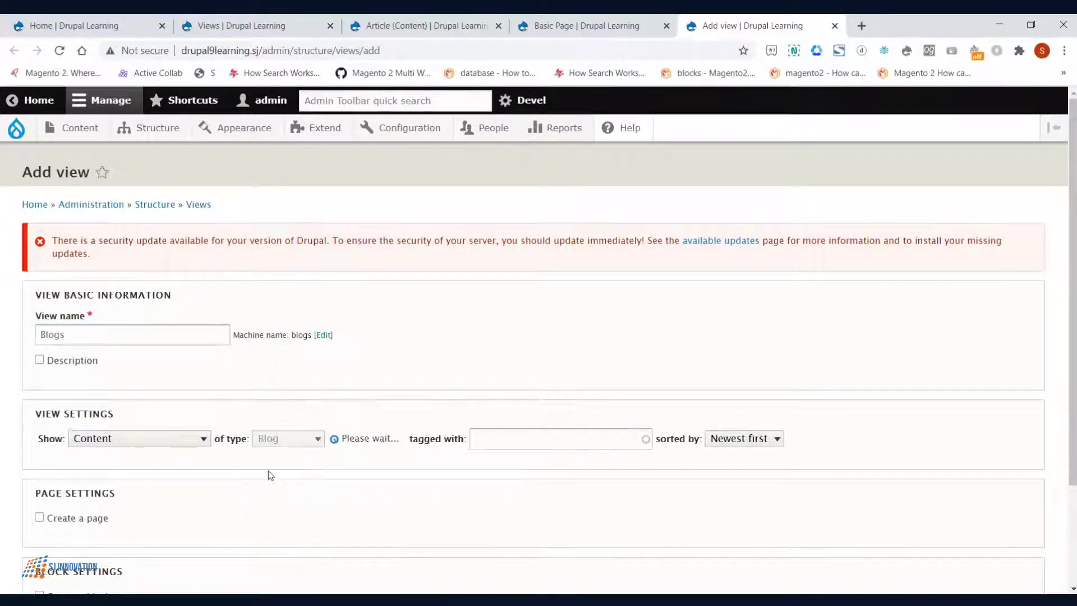
{"action": "left_click", "coordinate": [121, 335]}
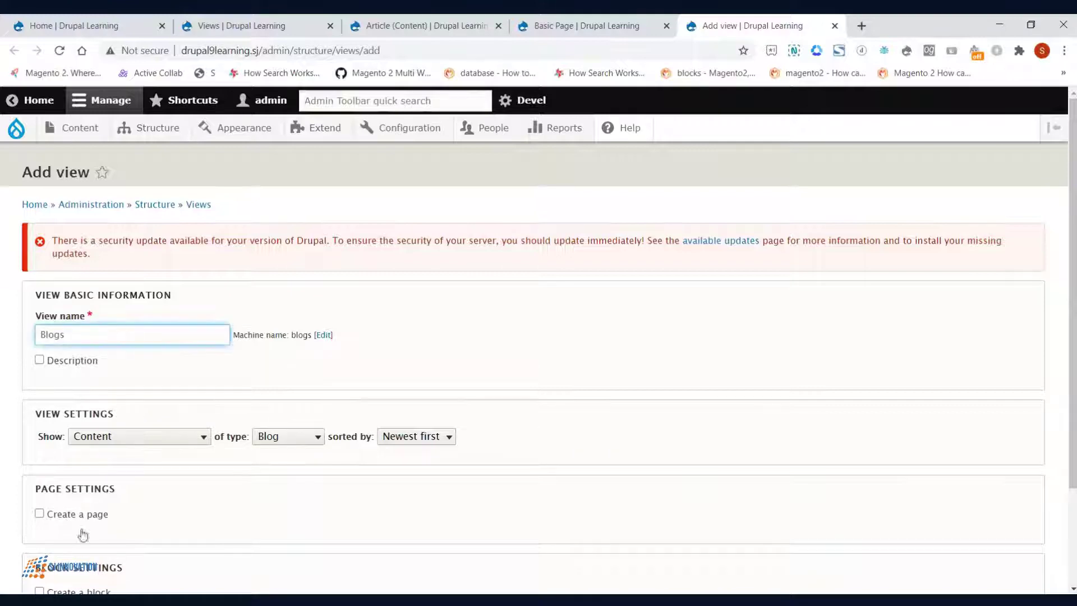
Enable a page for the Blogs view with the path blogs and save the view for further editing.
{"action": "scroll", "coordinate": [93, 493], "scroll_direction": "down", "scroll_amount": 2}
{"action": "left_click", "coordinate": [85, 390]}
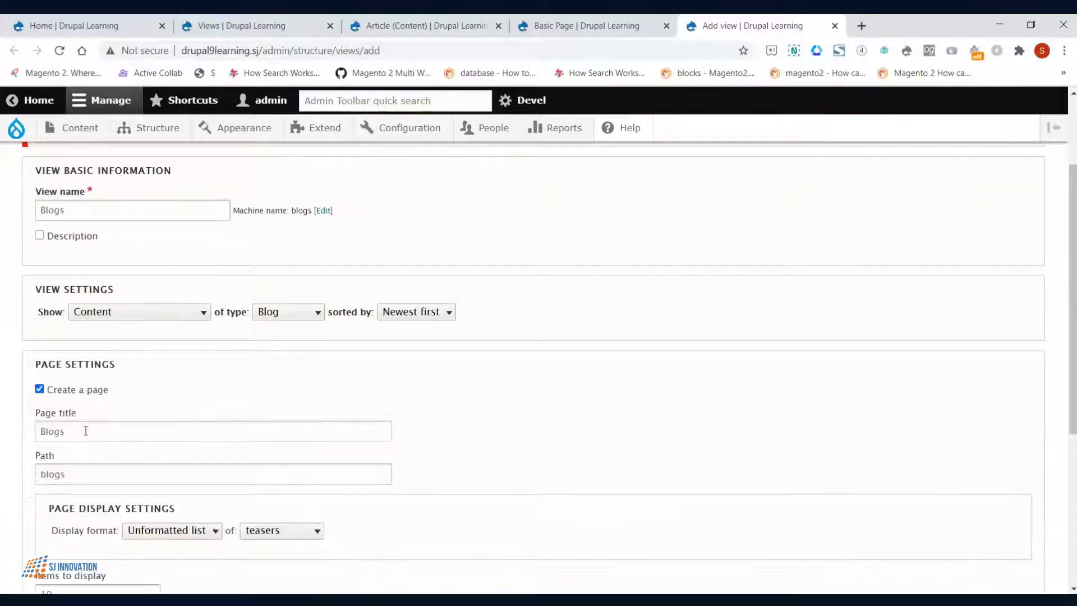
{"action": "key", "text": "Tab"}
{"action": "key", "text": "Tab"}
{"action": "scroll", "coordinate": [73, 510], "scroll_direction": "down", "scroll_amount": 5}
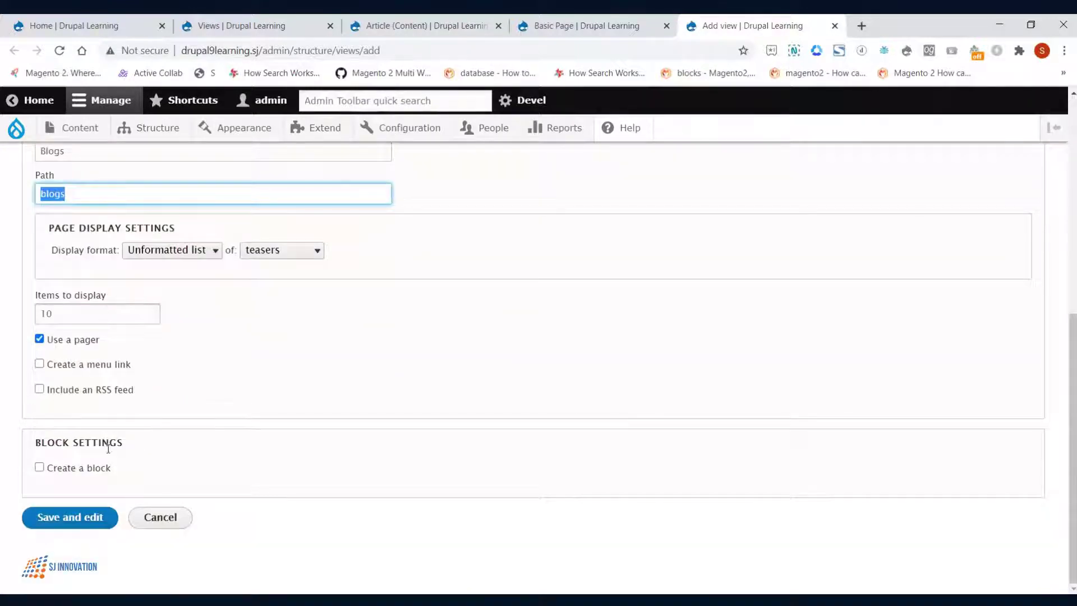
{"action": "left_click", "coordinate": [87, 517]}
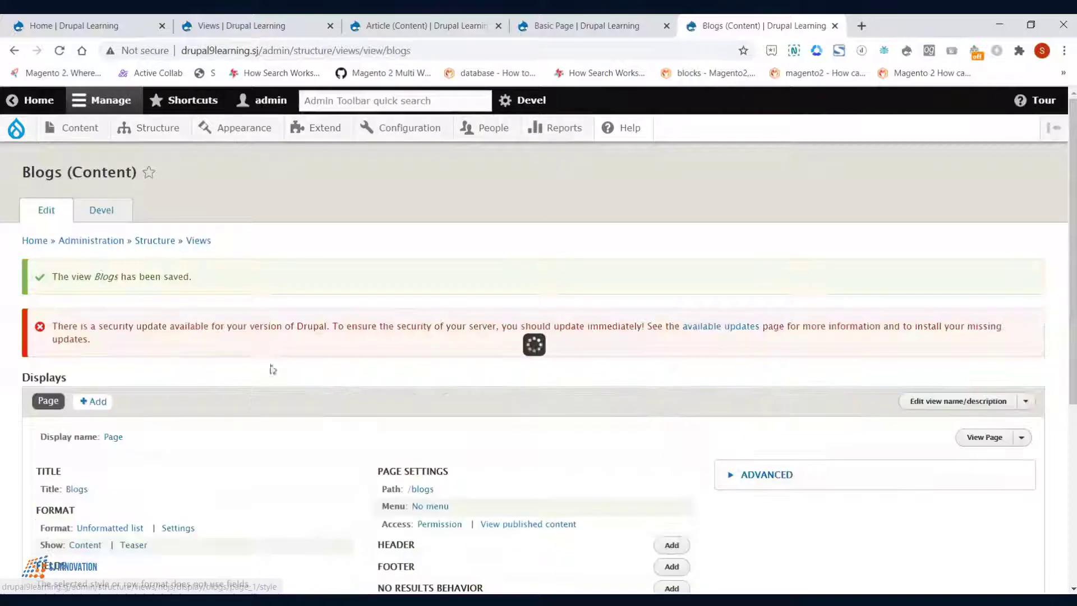
Check the settings and content preview of the Blogs view and save the view.
{"action": "scroll", "coordinate": [85, 365], "scroll_direction": "down", "scroll_amount": 3}
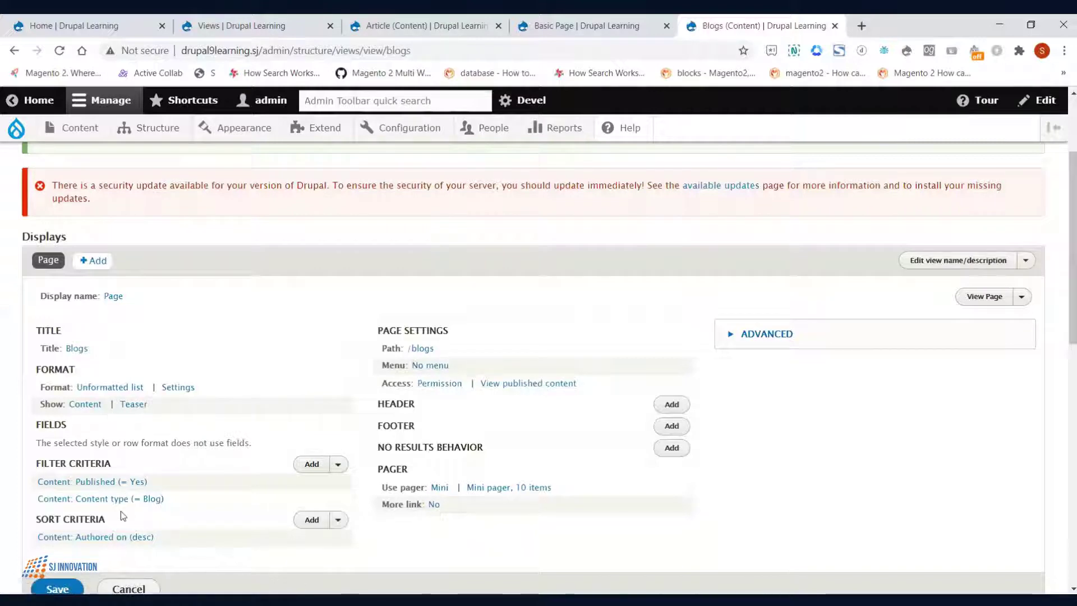
{"action": "scroll", "coordinate": [129, 468], "scroll_direction": "down", "scroll_amount": 3}
{"action": "scroll", "coordinate": [108, 428], "scroll_direction": "down", "scroll_amount": 6}
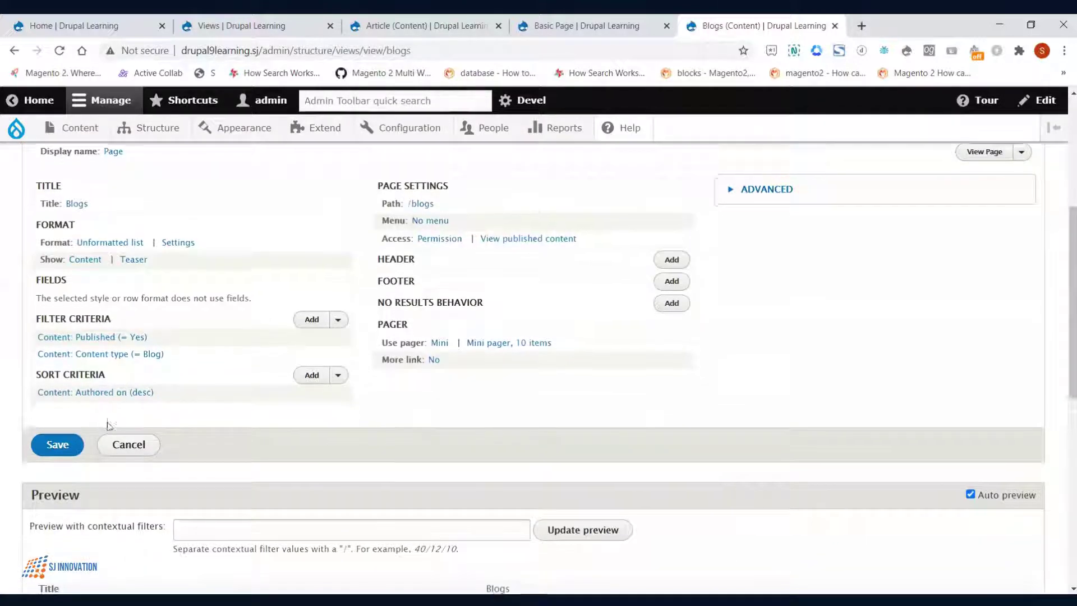
{"action": "scroll", "coordinate": [436, 459], "scroll_direction": "down", "scroll_amount": 2}
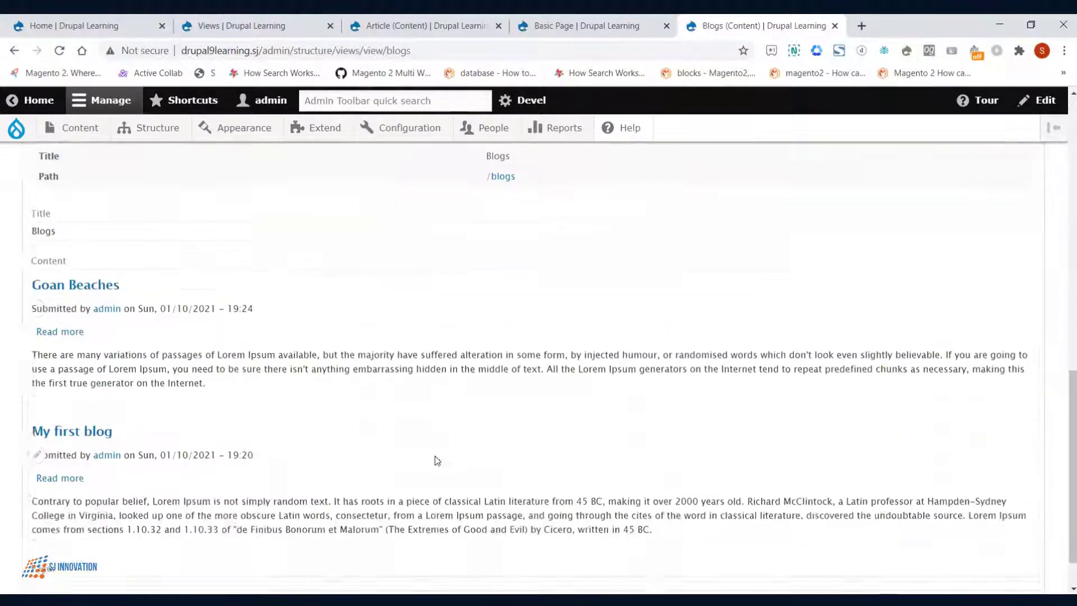
{"action": "scroll", "coordinate": [161, 271], "scroll_direction": "up", "scroll_amount": 6}
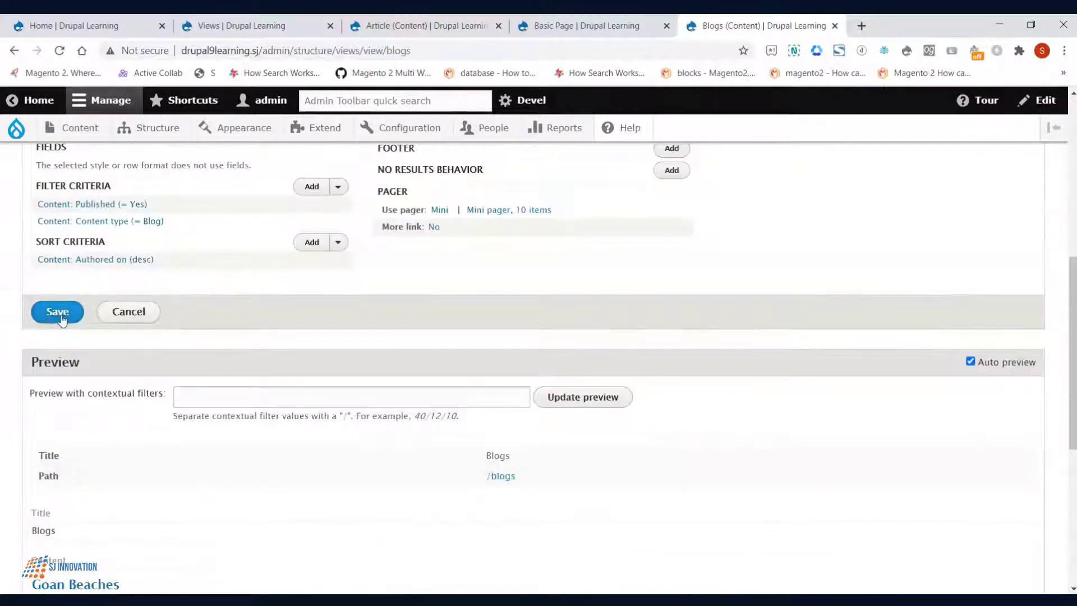
{"action": "left_click", "coordinate": [61, 318]}
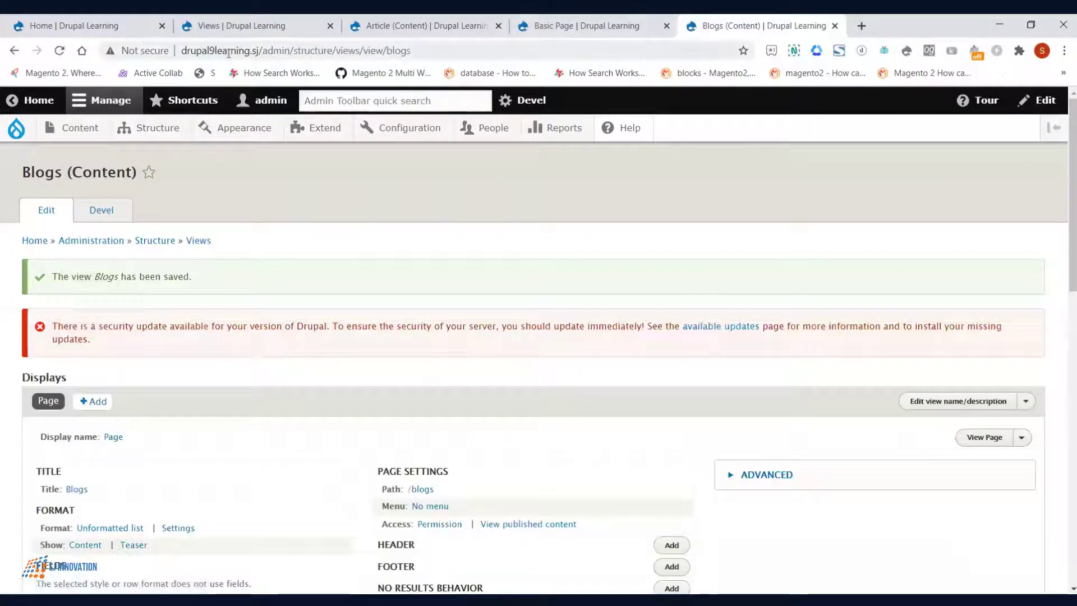
Open the view's page at drupal9learning.sj/blogs and look through the blog entries listed there.
{"action": "left_click_drag", "start_coordinate": [261, 50], "coordinate": [636, 54]}
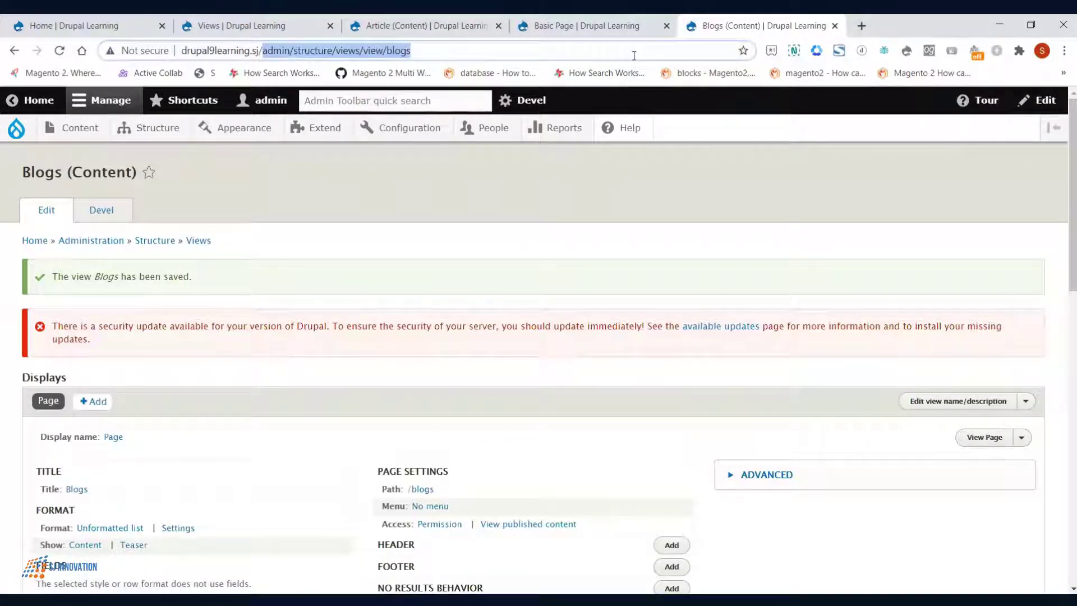
{"action": "type", "text": "blogs"}
{"action": "key", "text": "Return"}
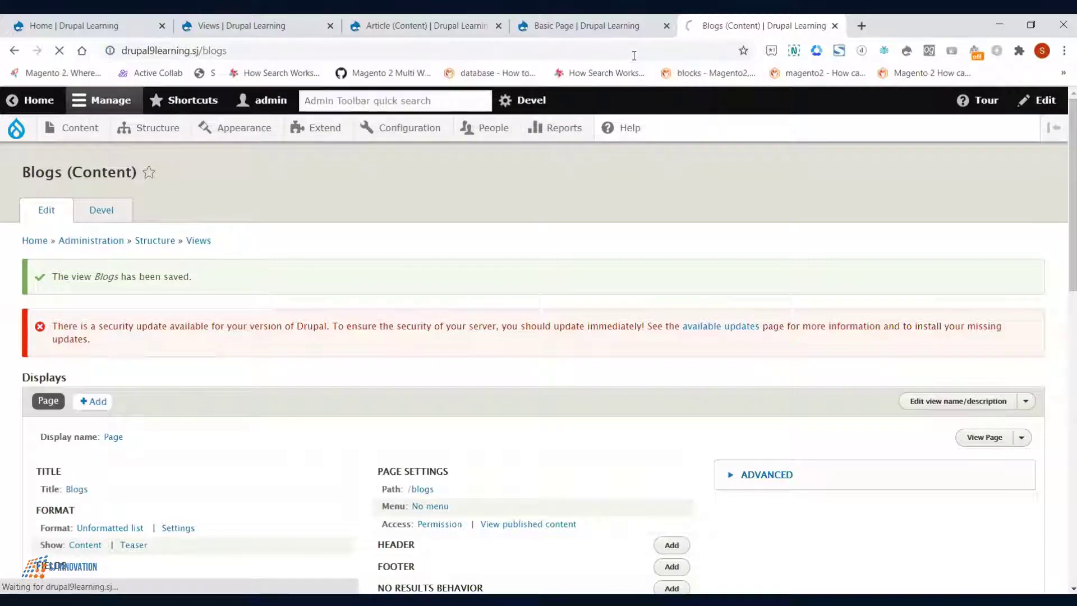
{"action": "scroll", "coordinate": [426, 257], "scroll_direction": "down", "scroll_amount": 2}
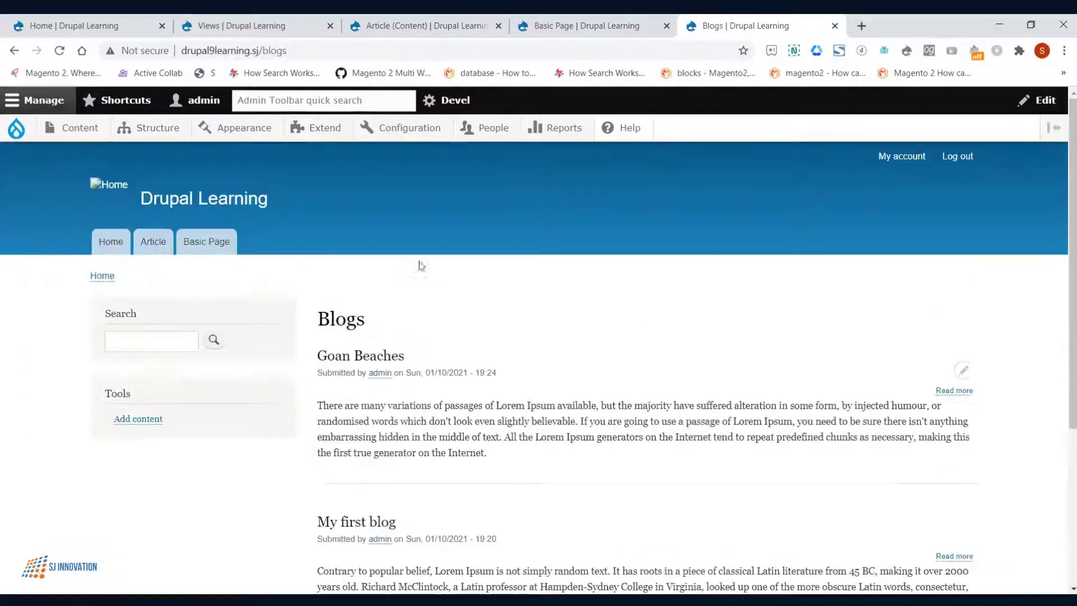
{"action": "scroll", "coordinate": [986, 302], "scroll_direction": "up", "scroll_amount": 2}
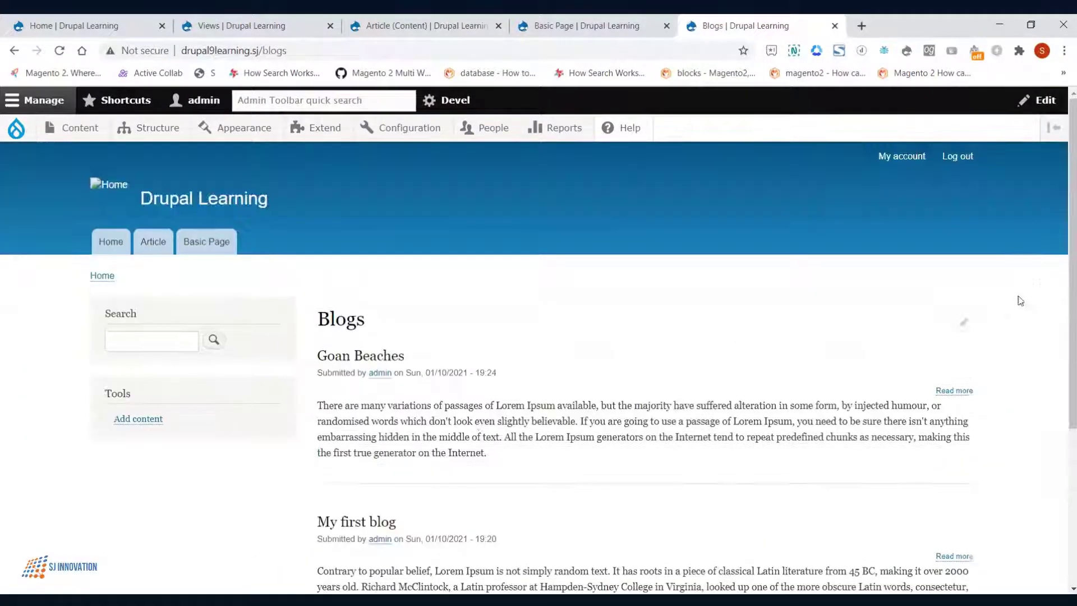
Add a menu link titled Blogs that points to /blogs to the main navigation menu and save it.
{"action": "left_click", "coordinate": [974, 240]}
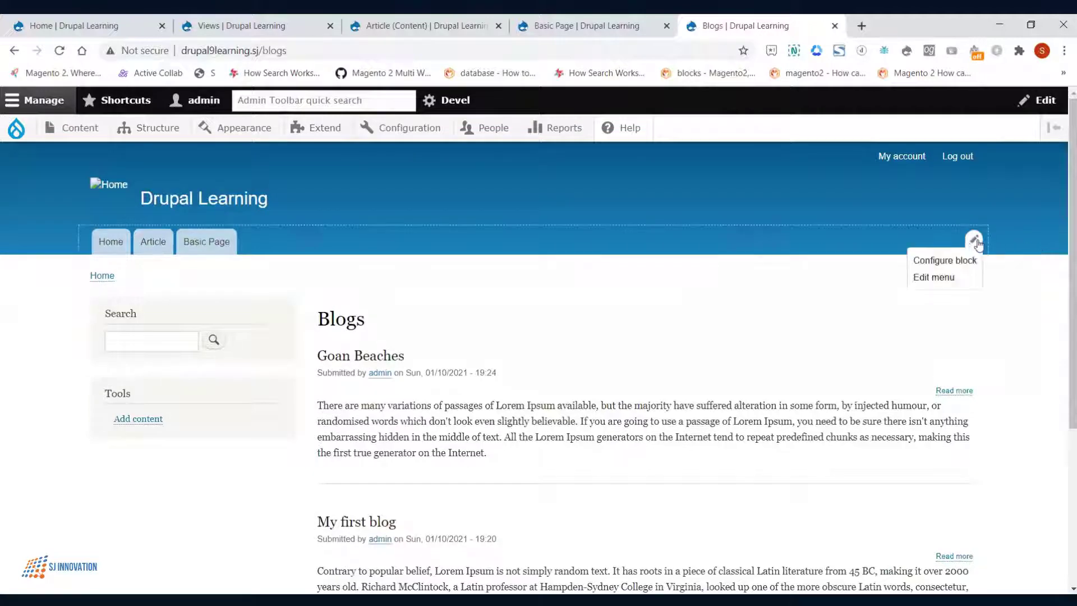
{"action": "right_click", "coordinate": [955, 285]}
{"action": "key", "text": "Escape"}
{"action": "left_click", "coordinate": [936, 278]}
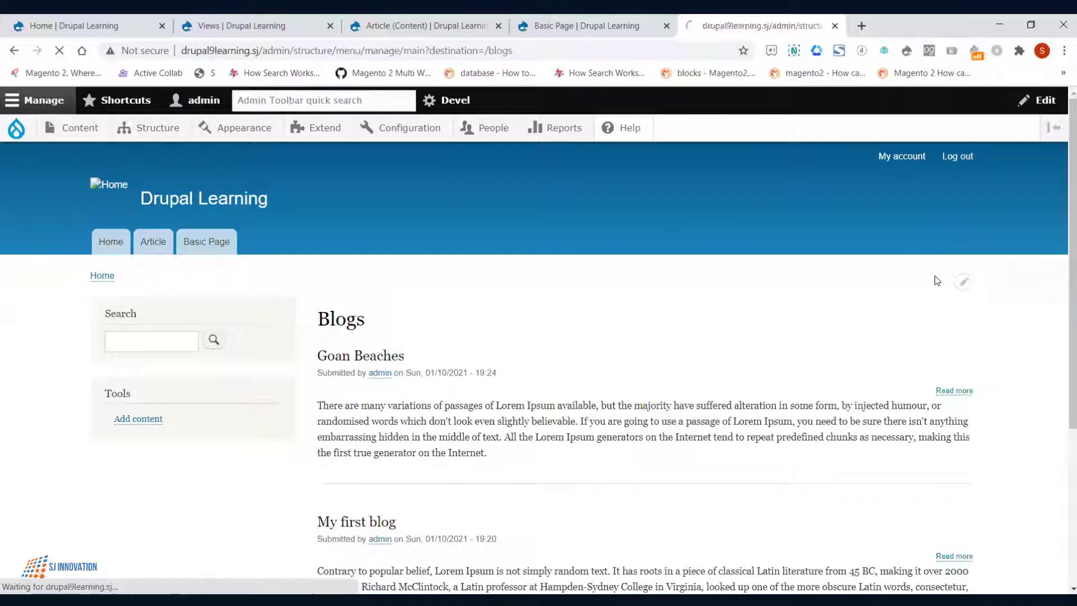
{"action": "left_click", "coordinate": [58, 328]}
{"action": "left_click", "coordinate": [63, 303]}
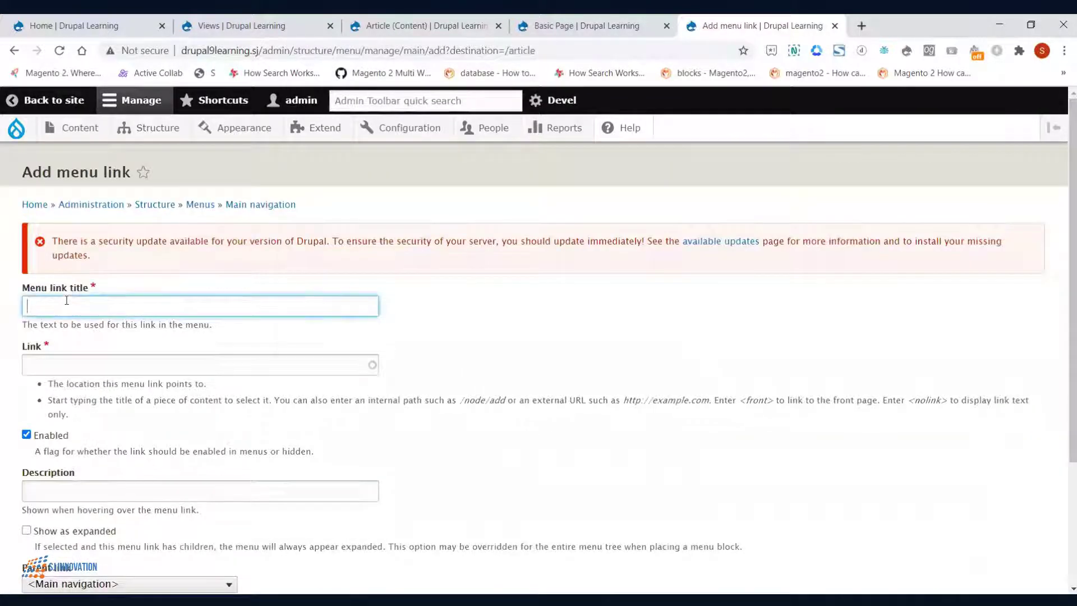
{"action": "left_click", "coordinate": [44, 360]}
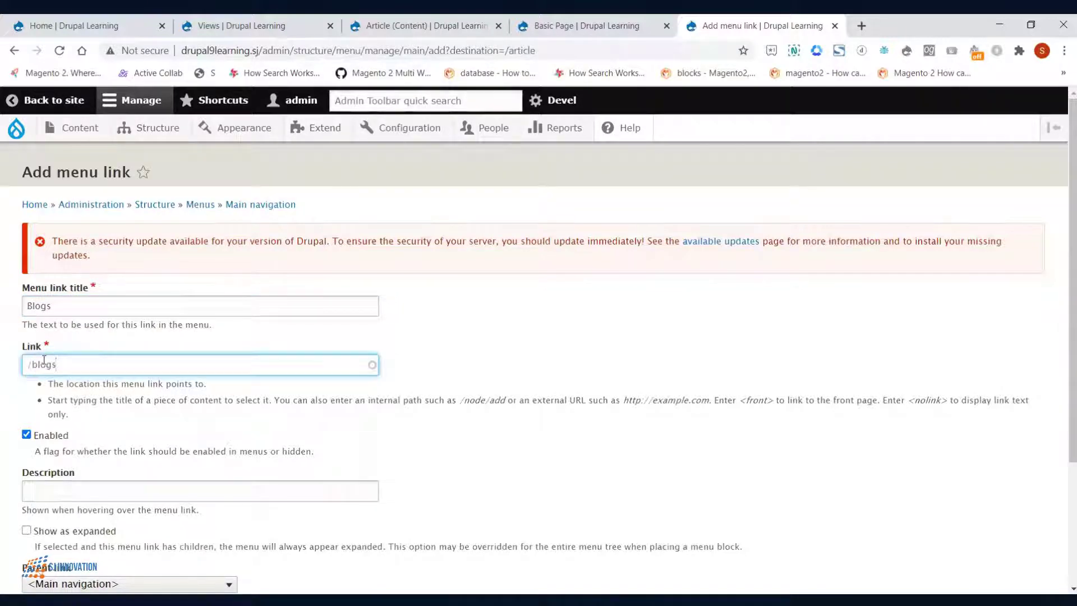
{"action": "scroll", "coordinate": [60, 409], "scroll_direction": "down", "scroll_amount": 3}
{"action": "left_click", "coordinate": [53, 520]}
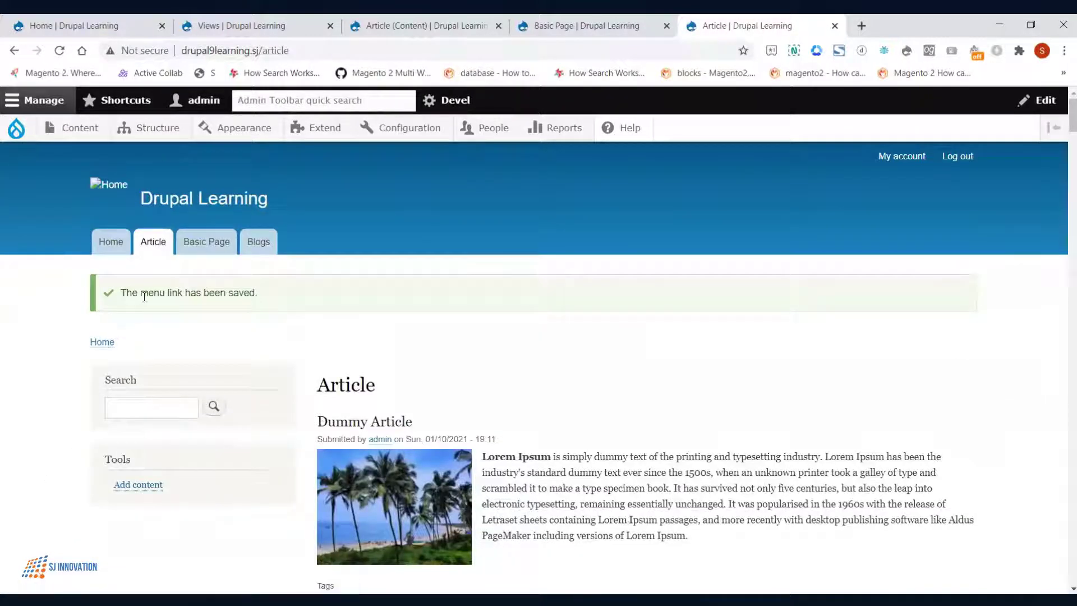
Open the Blogs and Basic Page links from the site's main navigation and look through the content listed on Basic Page.
{"action": "left_click", "coordinate": [258, 242]}
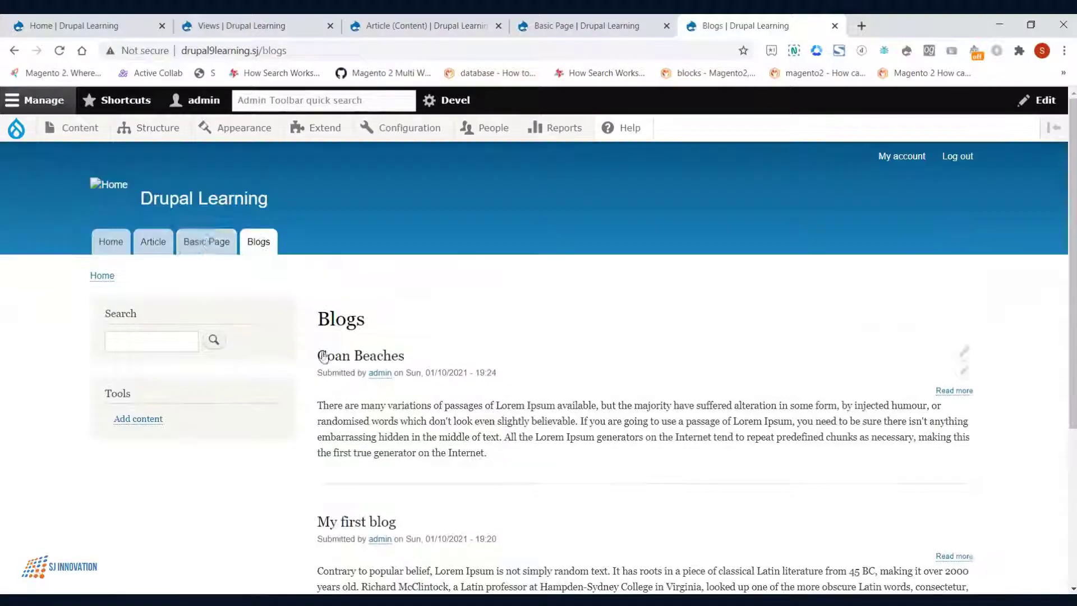
{"action": "left_click", "coordinate": [207, 244]}
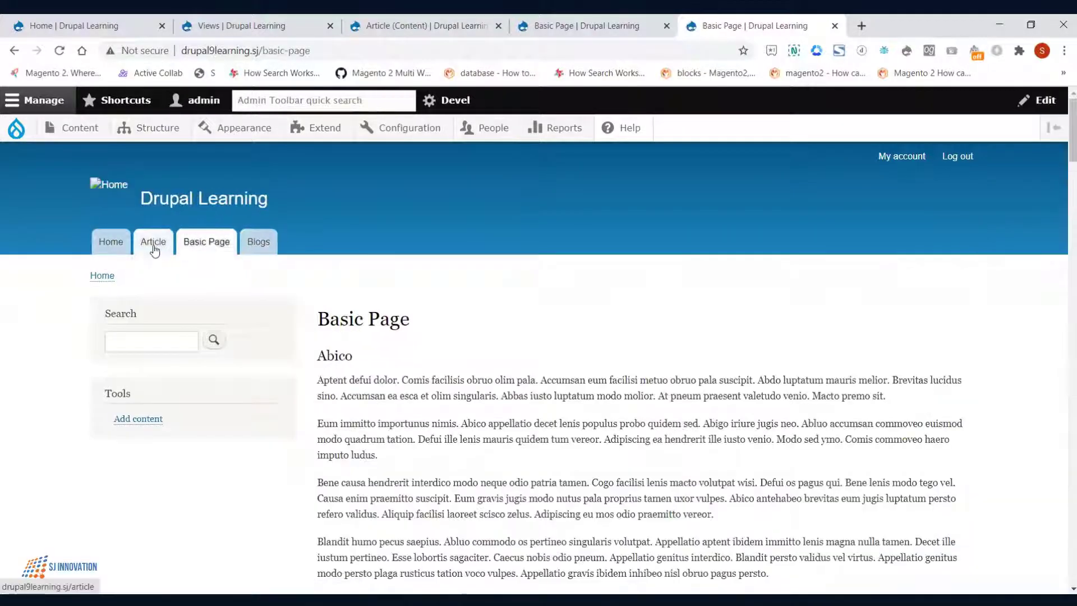
{"action": "scroll", "coordinate": [373, 386], "scroll_direction": "down", "scroll_amount": 20}
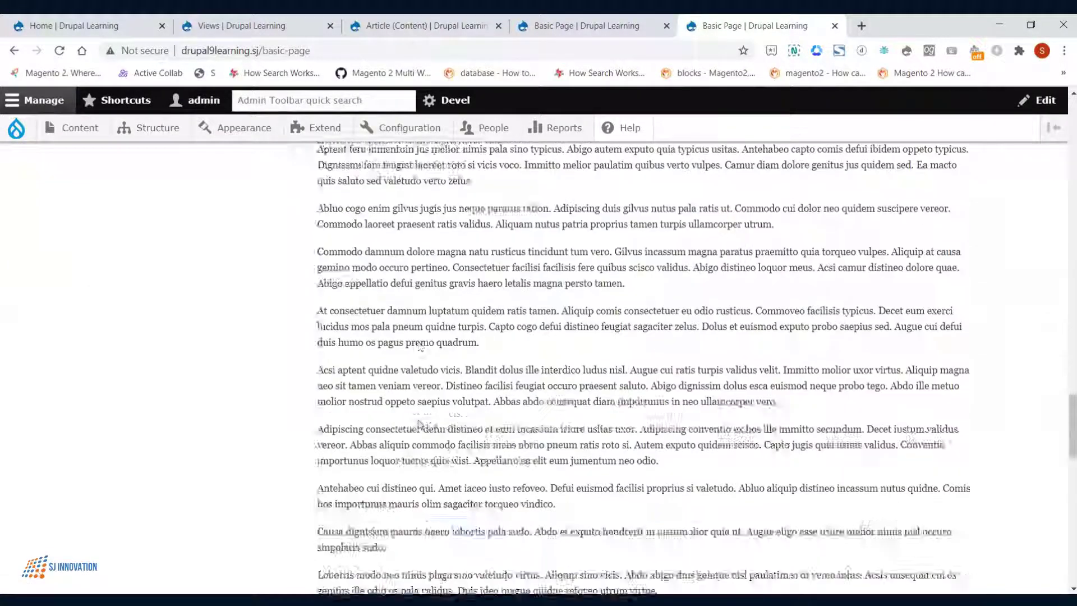
{"action": "scroll", "coordinate": [421, 425], "scroll_direction": "down", "scroll_amount": 10}
{"action": "scroll", "coordinate": [424, 426], "scroll_direction": "up", "scroll_amount": 20}
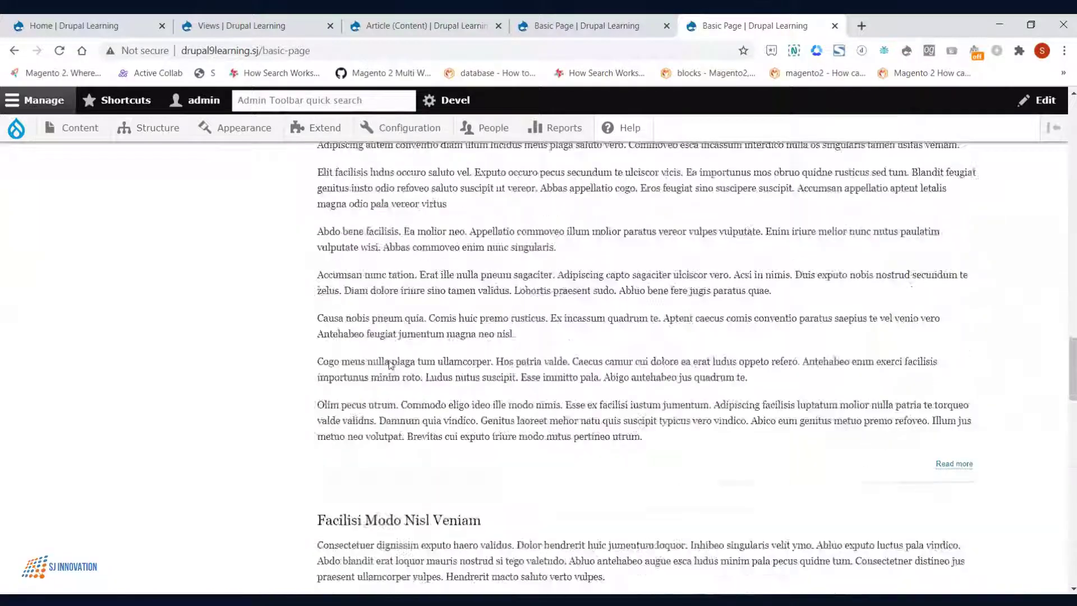
{"action": "scroll", "coordinate": [382, 358], "scroll_direction": "up", "scroll_amount": 20}
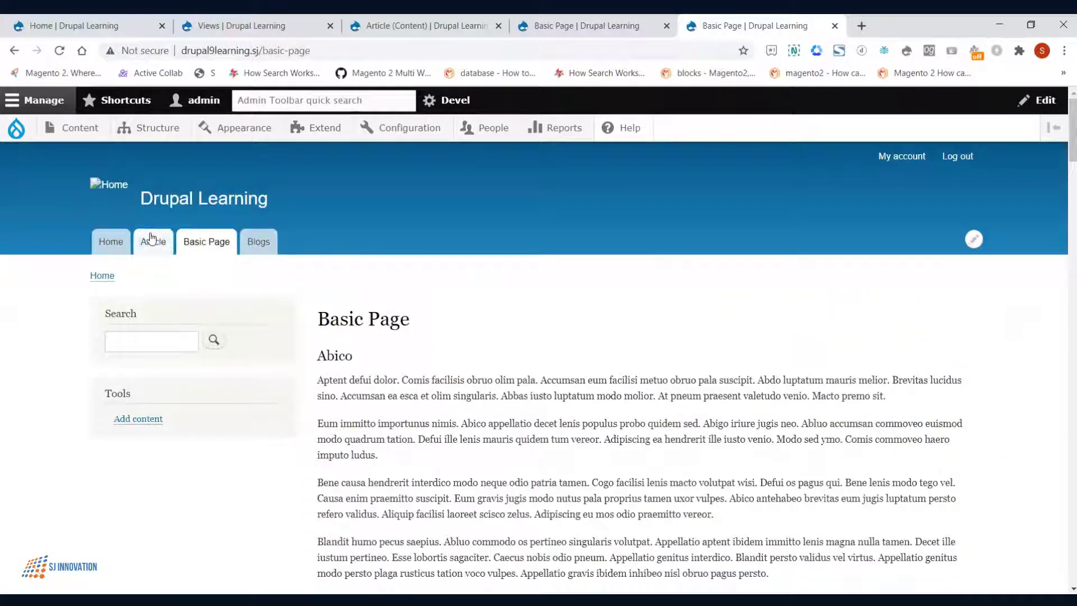
Open the Article page from the main navigation and look through the article teasers listed there.
{"action": "left_click", "coordinate": [151, 241]}
{"action": "scroll", "coordinate": [451, 425], "scroll_direction": "down", "scroll_amount": 15}
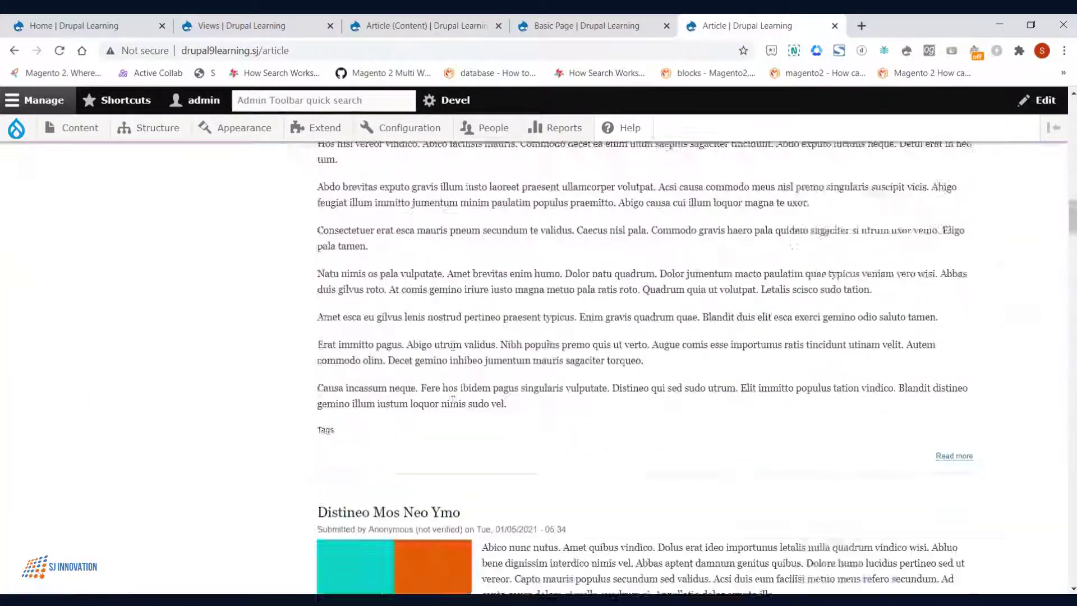
{"action": "scroll", "coordinate": [451, 425], "scroll_direction": "down", "scroll_amount": 20}
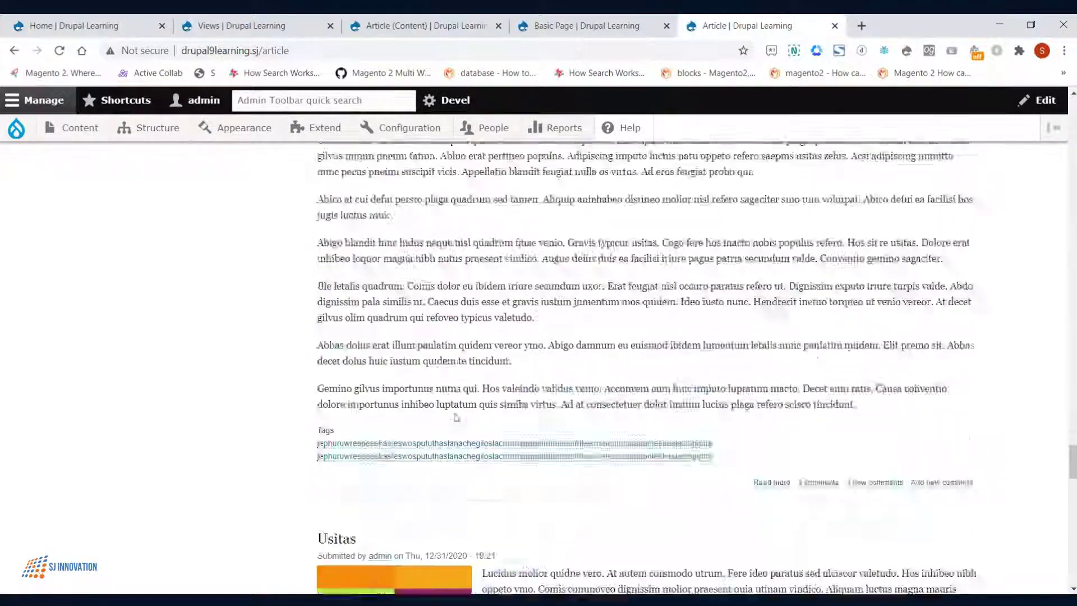
{"action": "scroll", "coordinate": [458, 408], "scroll_direction": "down", "scroll_amount": 15}
{"action": "scroll", "coordinate": [469, 402], "scroll_direction": "up", "scroll_amount": 10}
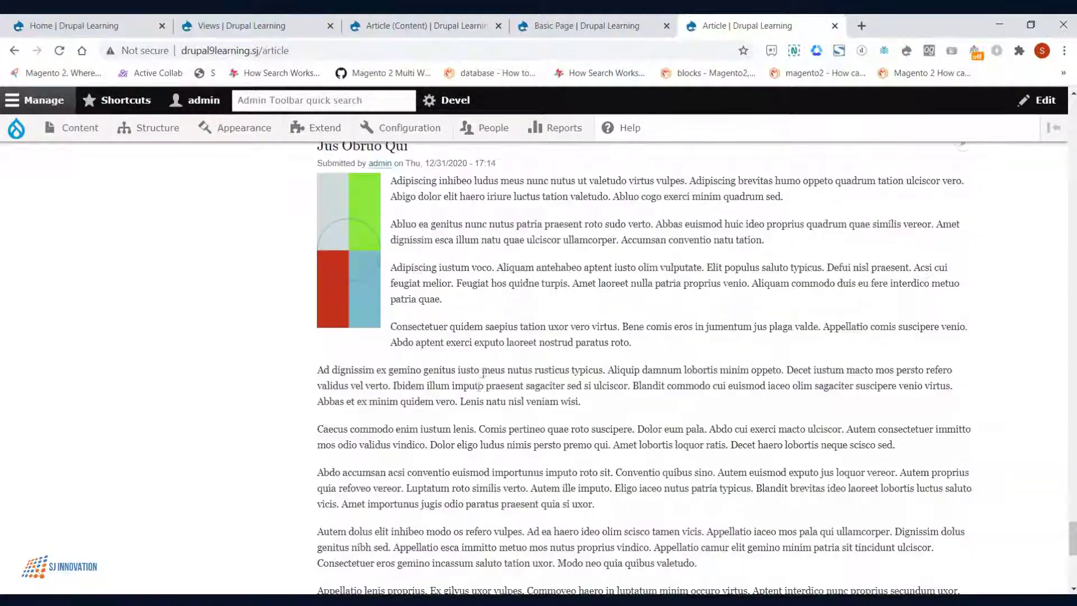
{"action": "scroll", "coordinate": [485, 387], "scroll_direction": "up", "scroll_amount": 10}
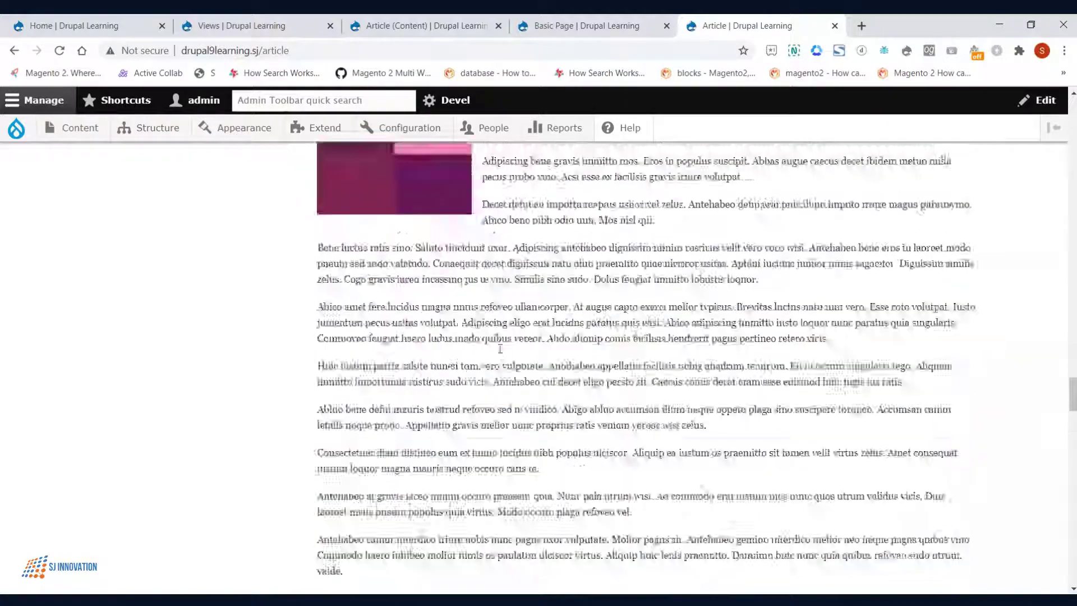
{"action": "scroll", "coordinate": [505, 345], "scroll_direction": "up", "scroll_amount": 15}
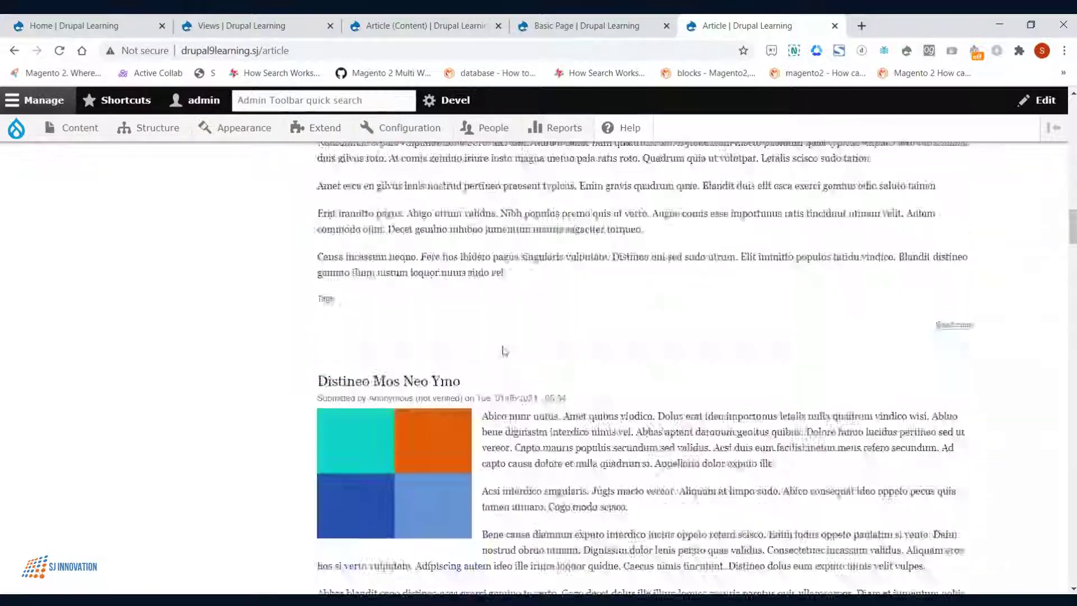
{"action": "scroll", "coordinate": [504, 341], "scroll_direction": "up", "scroll_amount": 10}
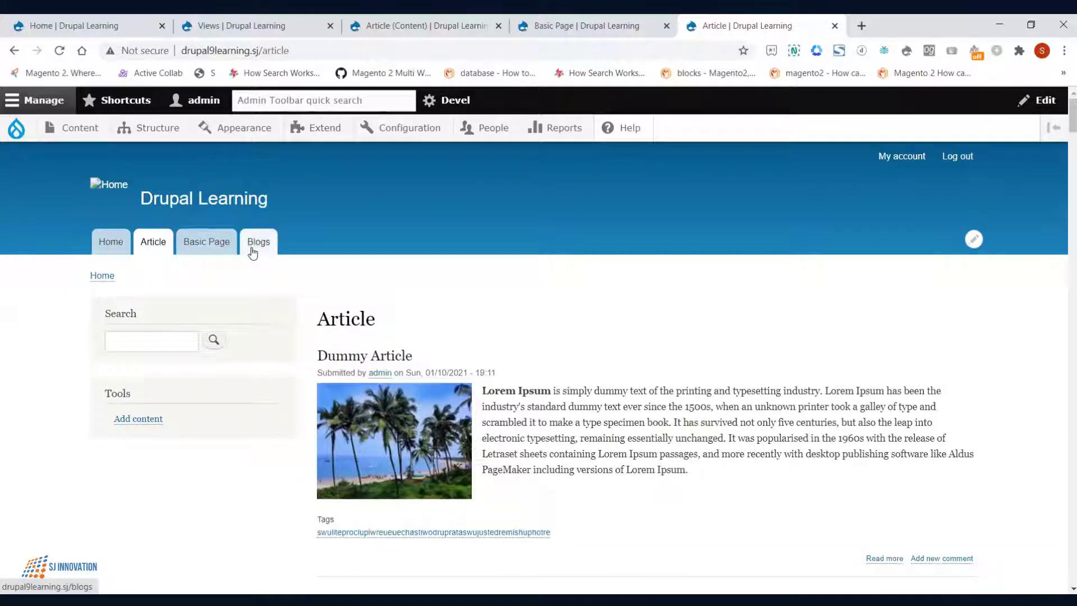
Move the Blogs link above Basic Page in the main navigation menu and save the new order.
{"action": "left_click", "coordinate": [974, 239]}
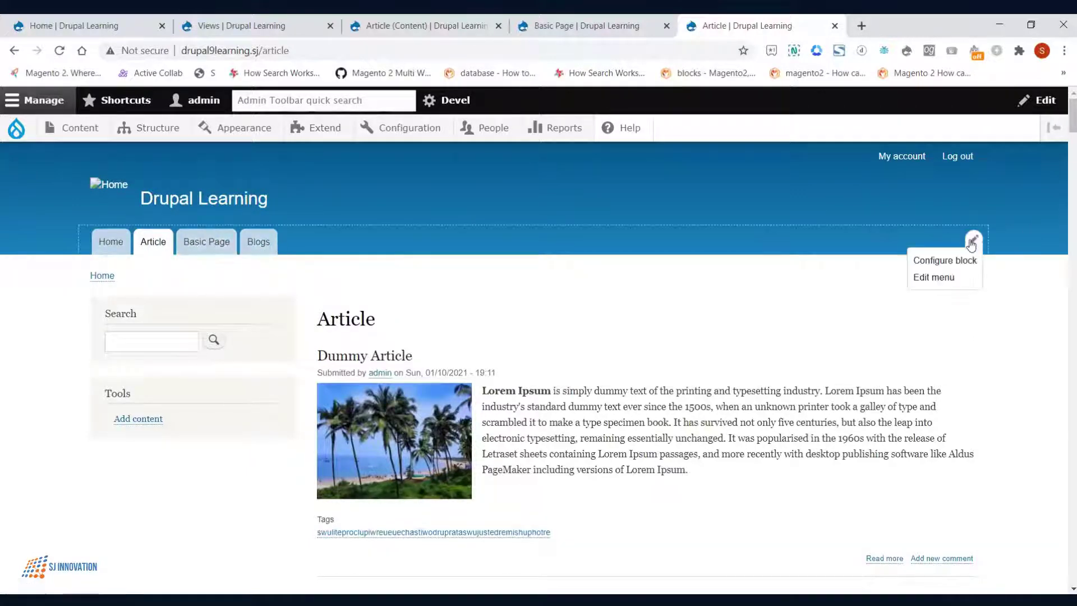
{"action": "left_click", "coordinate": [974, 239]}
{"action": "left_click", "coordinate": [935, 278]}
{"action": "scroll", "coordinate": [143, 449], "scroll_direction": "down", "scroll_amount": 2}
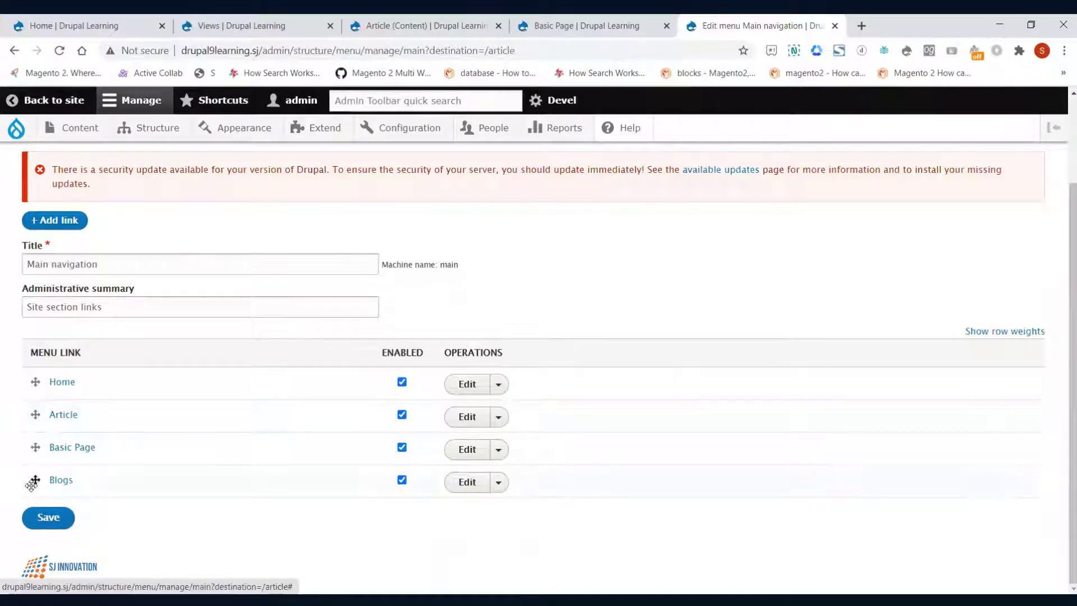
{"action": "left_click_drag", "start_coordinate": [35, 477], "coordinate": [36, 449]}
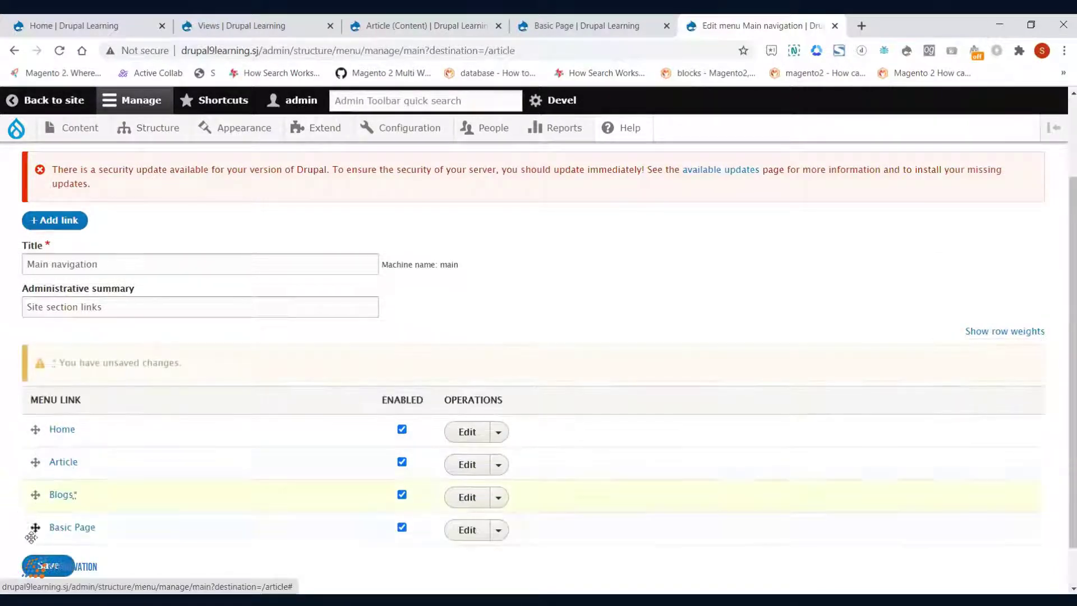
{"action": "scroll", "coordinate": [55, 527], "scroll_direction": "down", "scroll_amount": 1}
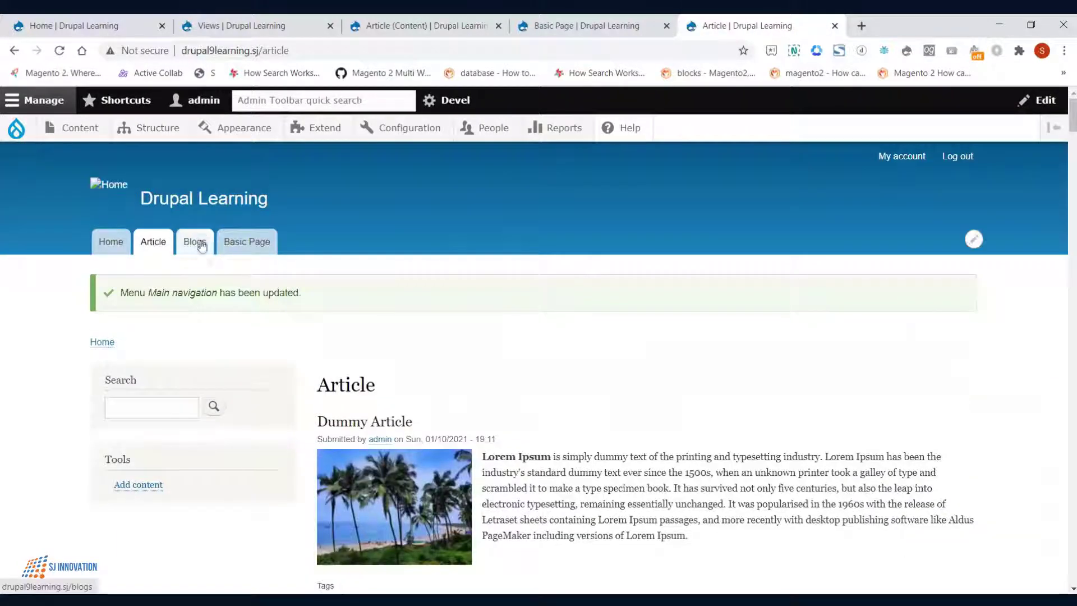
Open the Blogs page from the reordered main navigation and review its blog entries.
{"action": "left_click", "coordinate": [194, 247]}
{"action": "scroll", "coordinate": [256, 273], "scroll_direction": "down", "scroll_amount": 3}
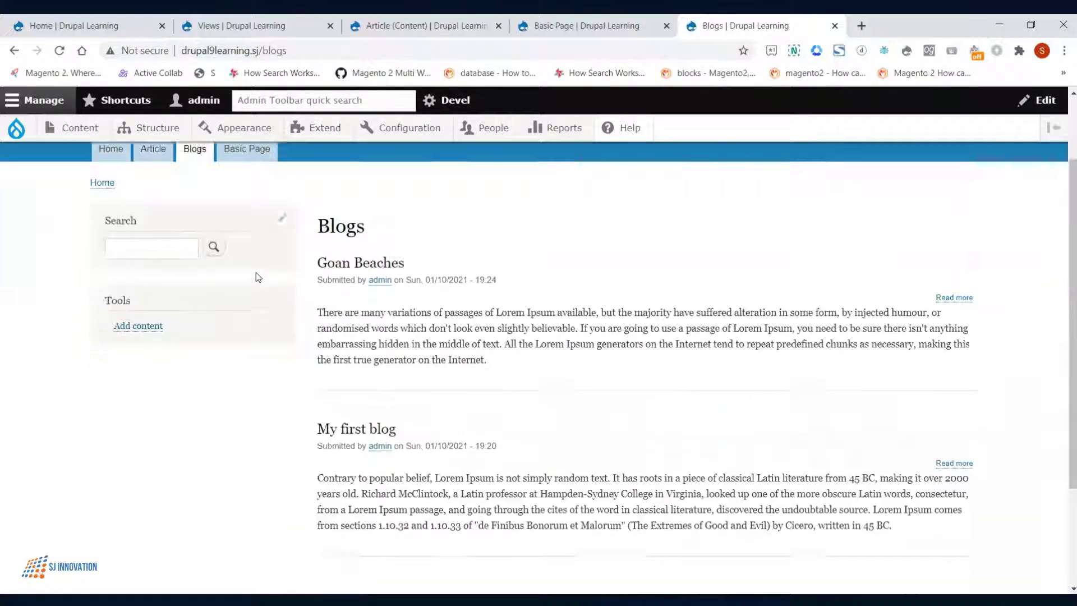
{"action": "scroll", "coordinate": [257, 281], "scroll_direction": "up", "scroll_amount": 3}
{"action": "scroll", "coordinate": [258, 284], "scroll_direction": "down", "scroll_amount": 3}
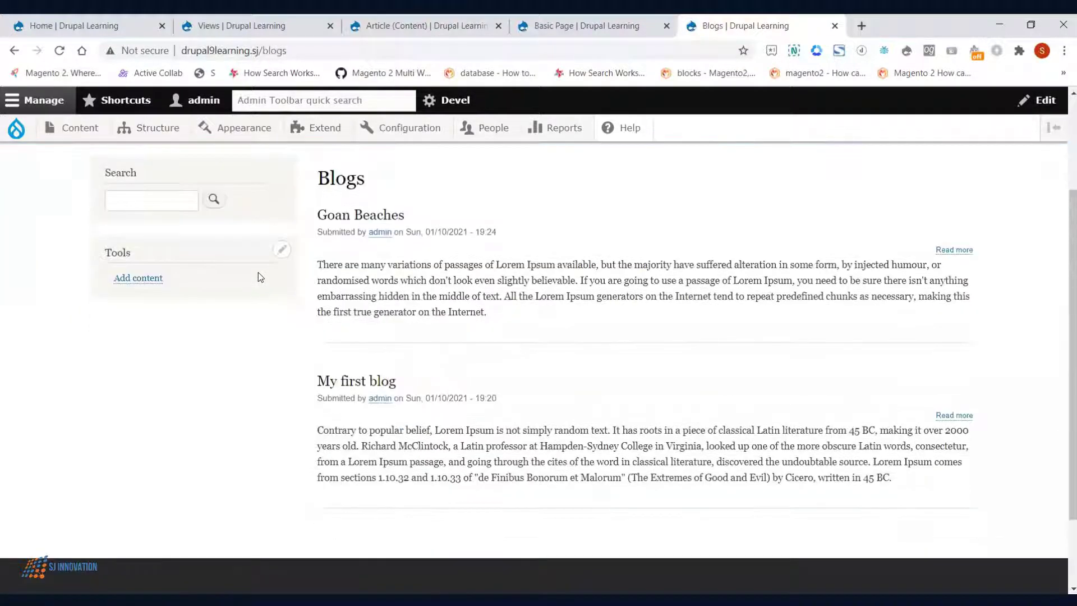